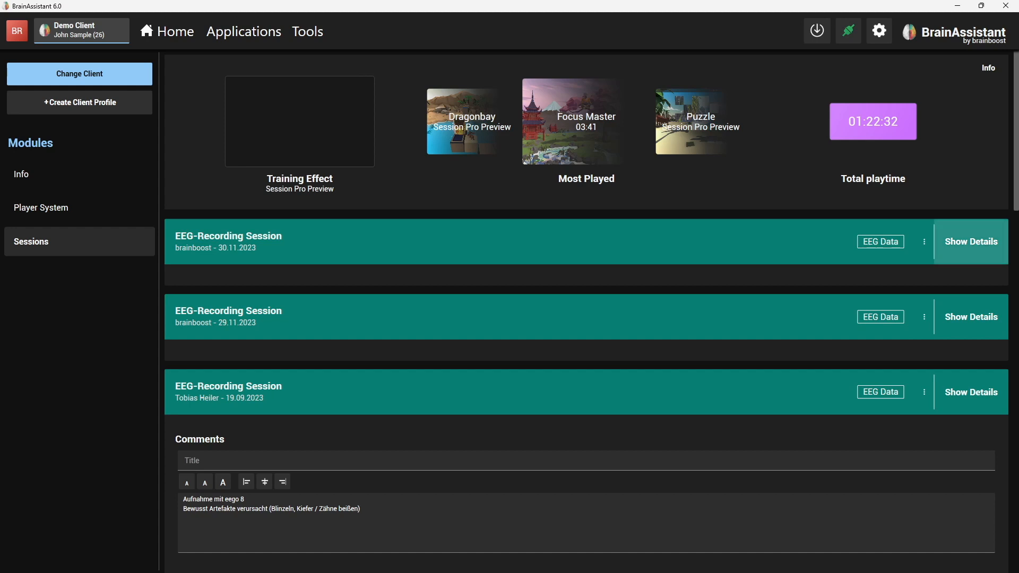
- Open the details of the EEG-Recording Session from 30.11.2023 and show its full-session statistics
left_click(971, 242)
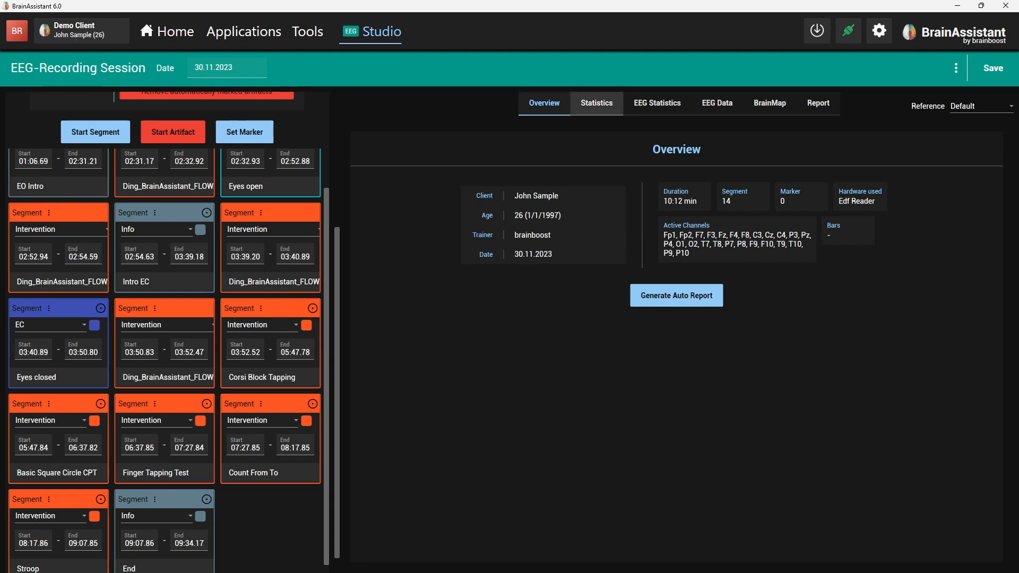
left_click(657, 104)
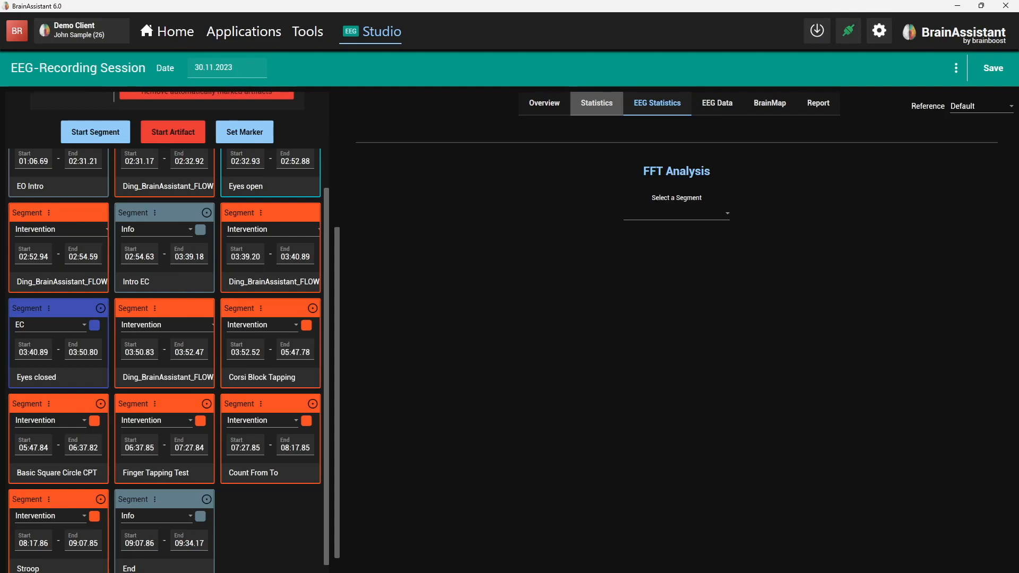
left_click(596, 103)
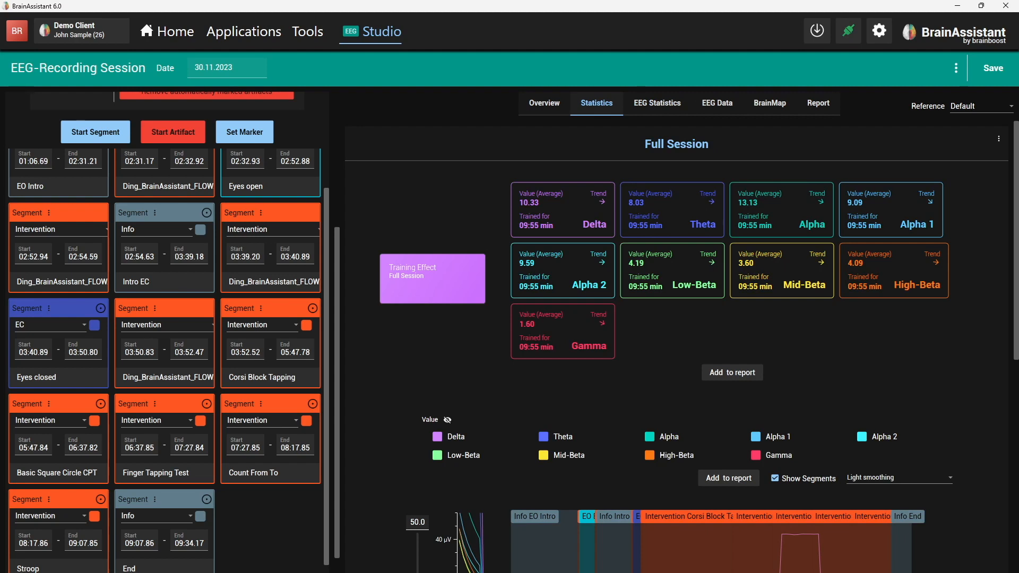
- Limit the amplitude graph to 03:26–06:29 with a 21.8 µV maximum and add it to the report
scroll(682, 347, "down", 1)
scroll(681, 347, "down", 2)
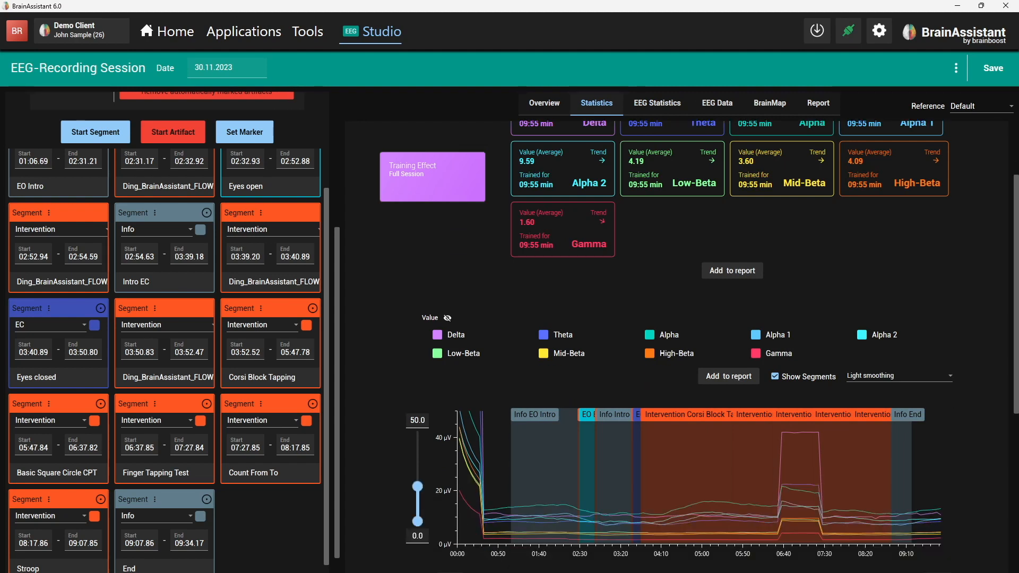
scroll(682, 348, "down", 3)
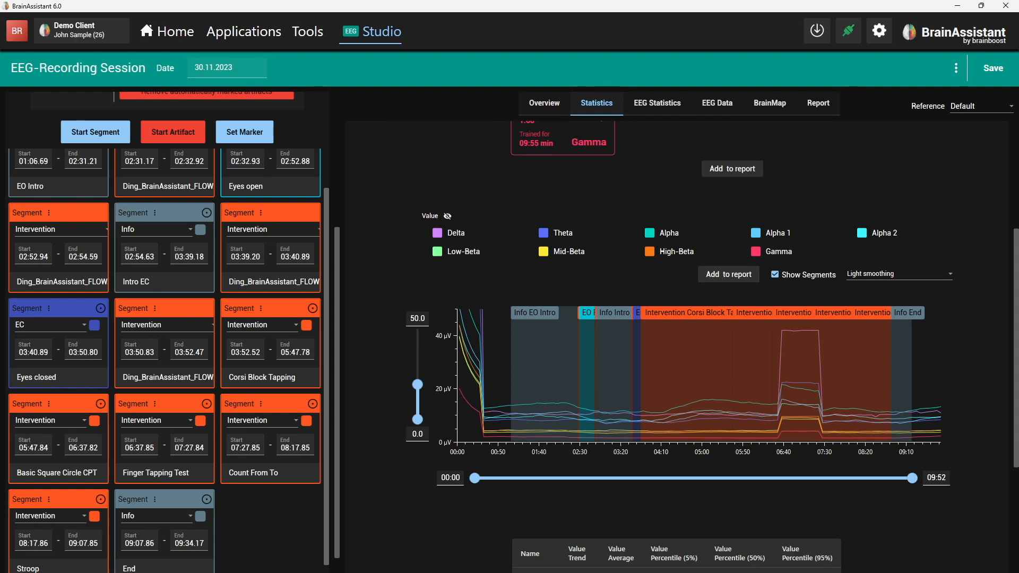
left_click_drag(912, 478, 765, 479)
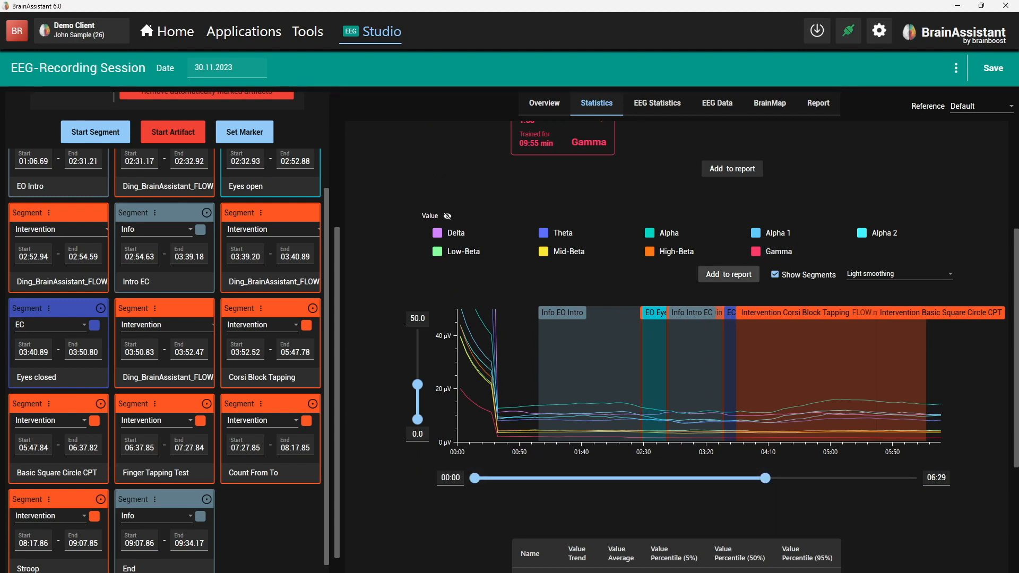
left_click_drag(475, 478, 623, 478)
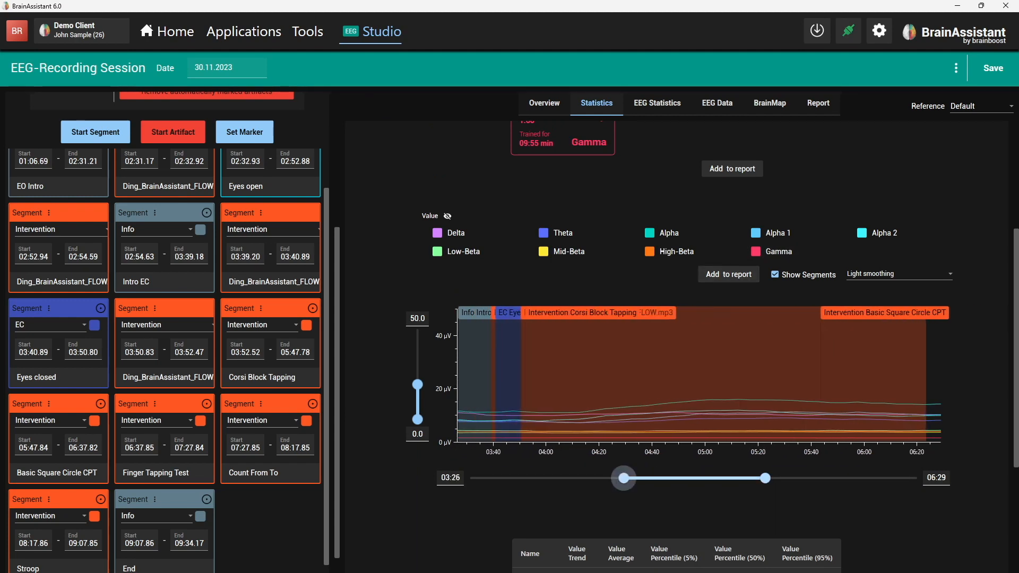
left_click_drag(418, 384, 417, 399)
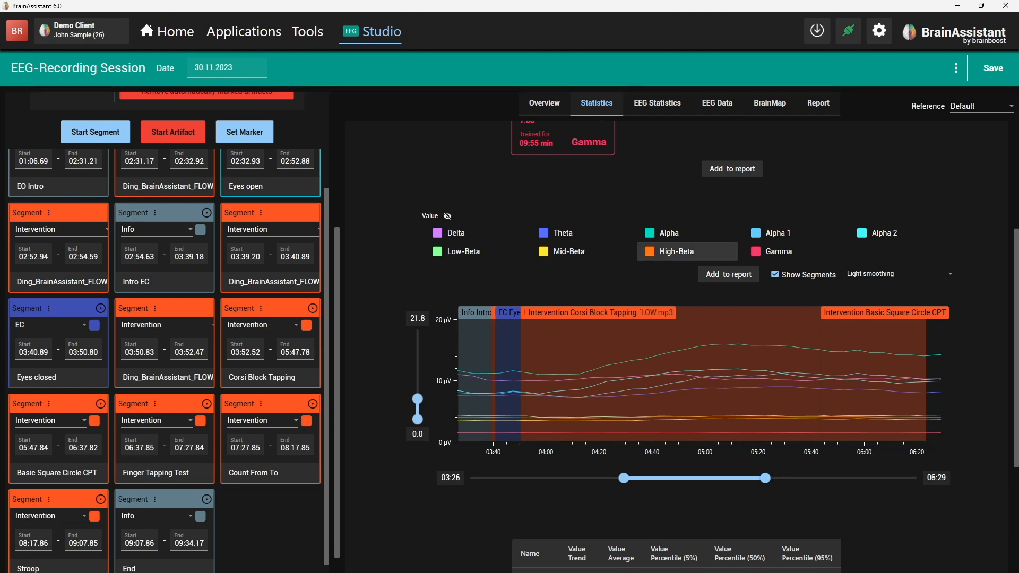
left_click(729, 274)
scroll(677, 339, "up", 3)
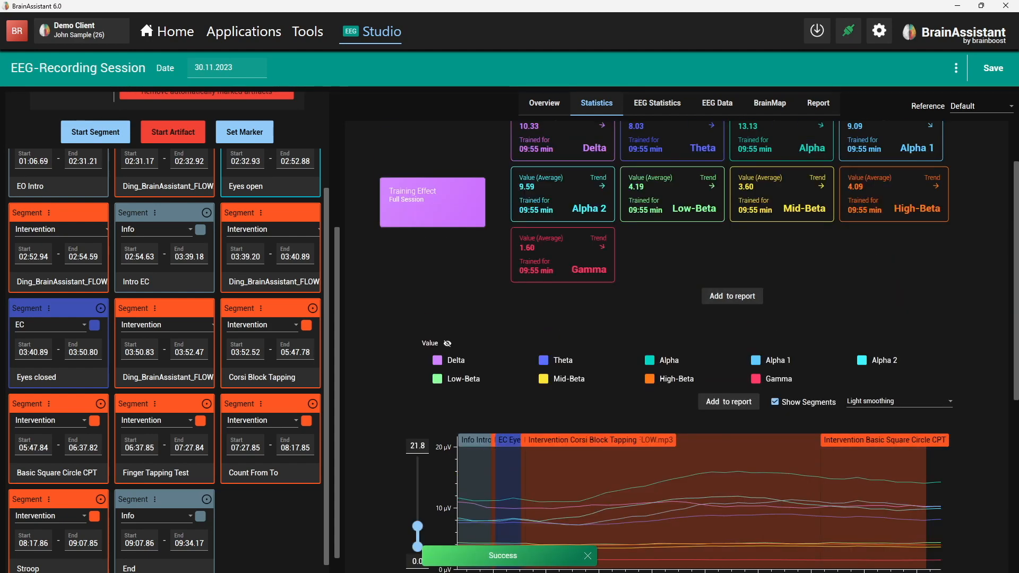
scroll(676, 340, "up", 2)
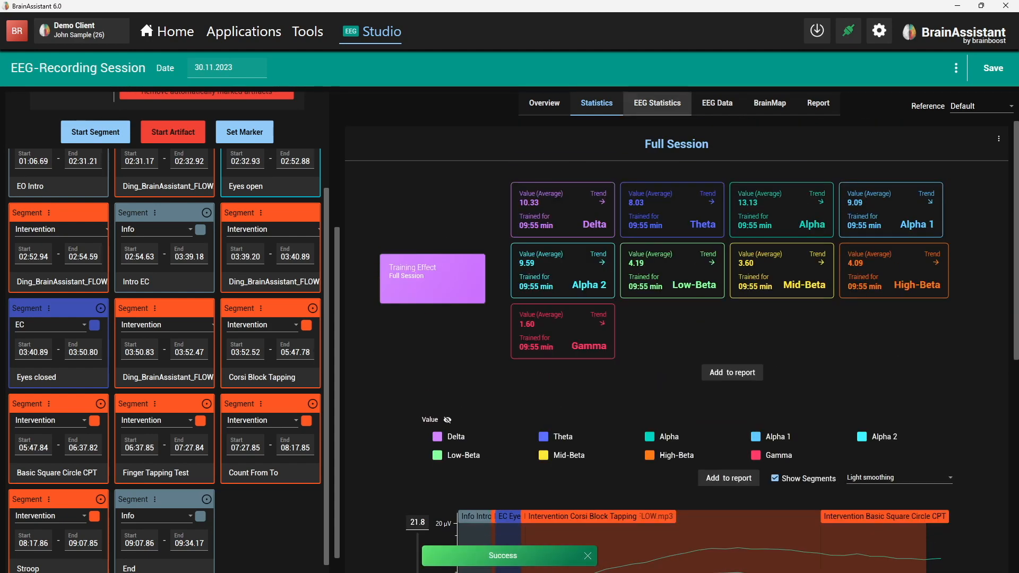
- Show the raw EEG data from the Eyes closed segment, widen the displayed window to 6.44 seconds, and examine the following traces
left_click(717, 103)
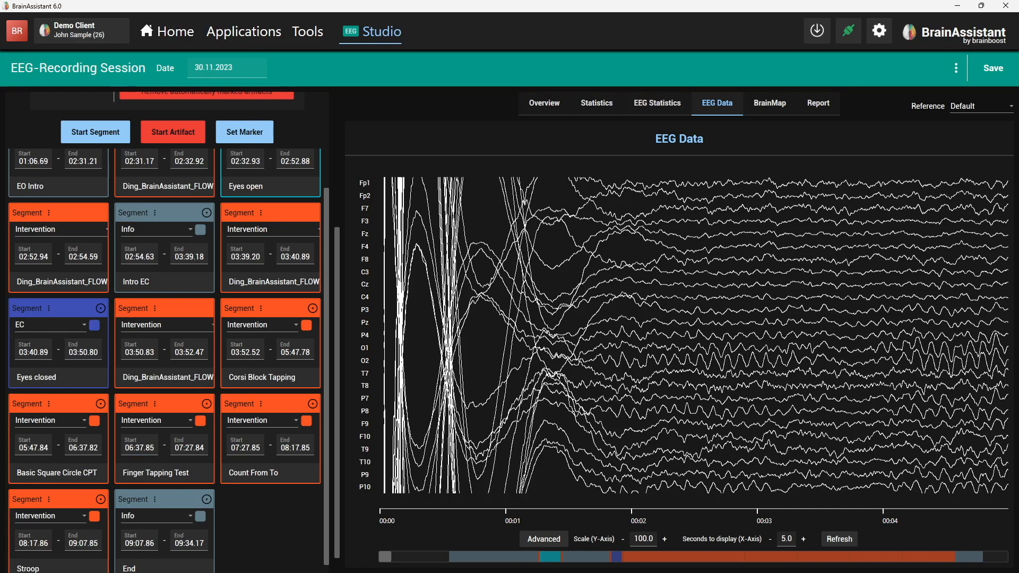
left_click(101, 308)
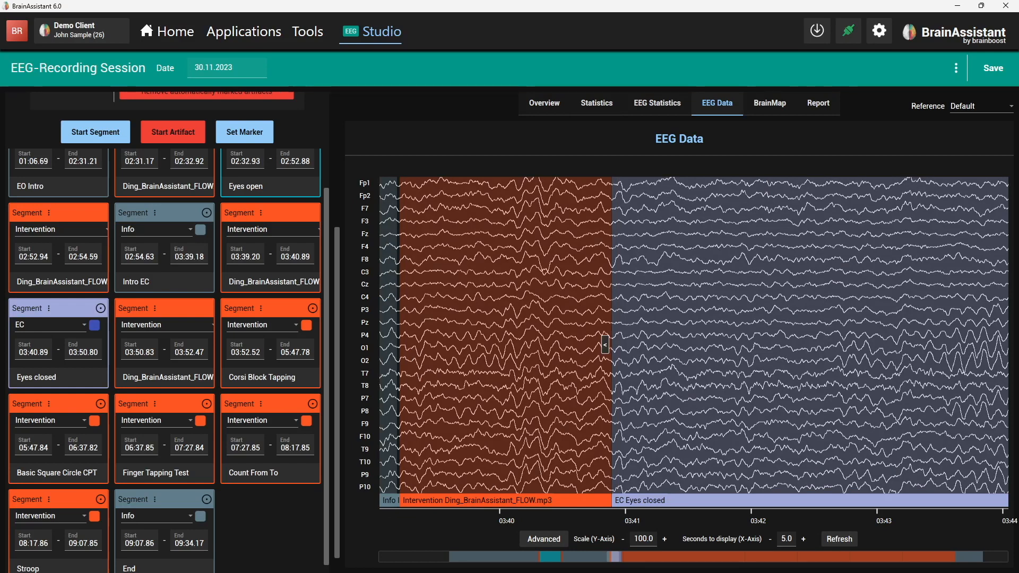
scroll(612, 345, "down", 6)
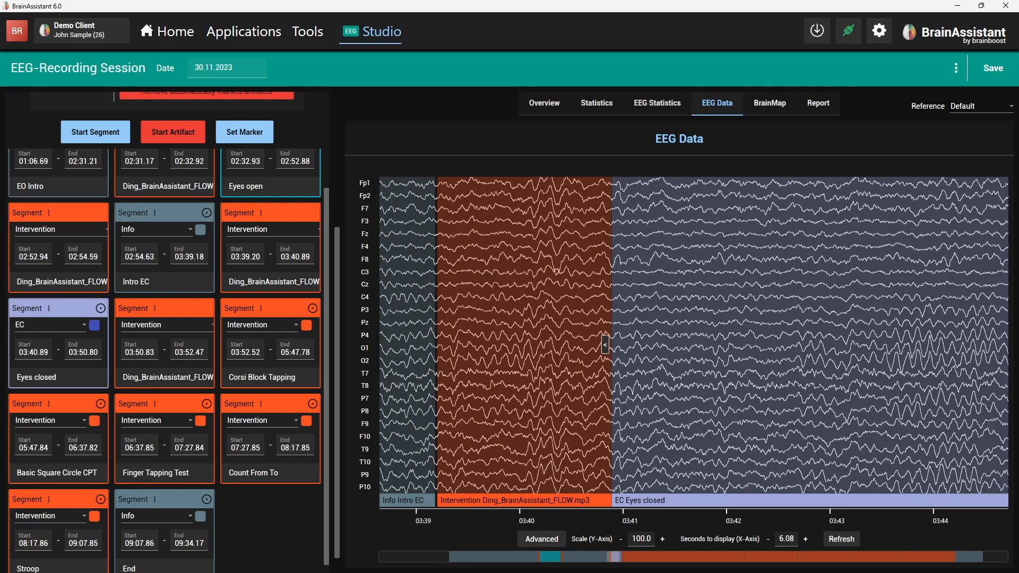
scroll(605, 345, "up", 2)
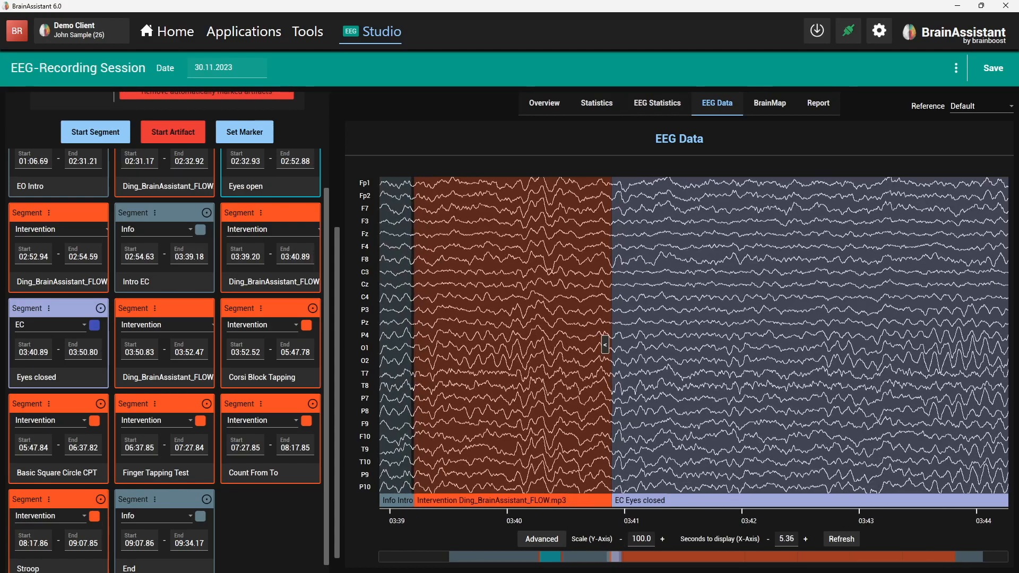
scroll(693, 343, "down", 11)
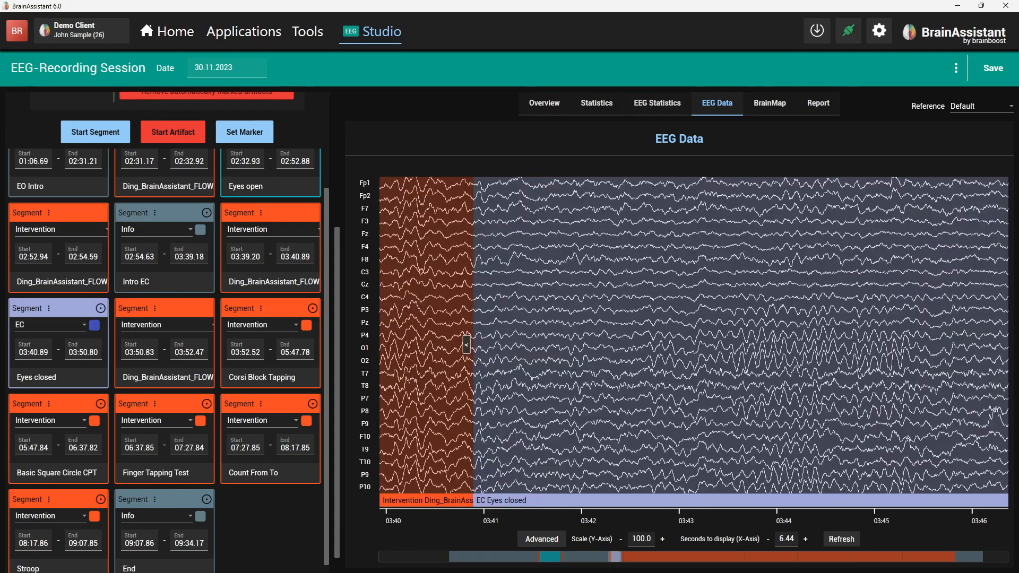
scroll(694, 345, "down", 6)
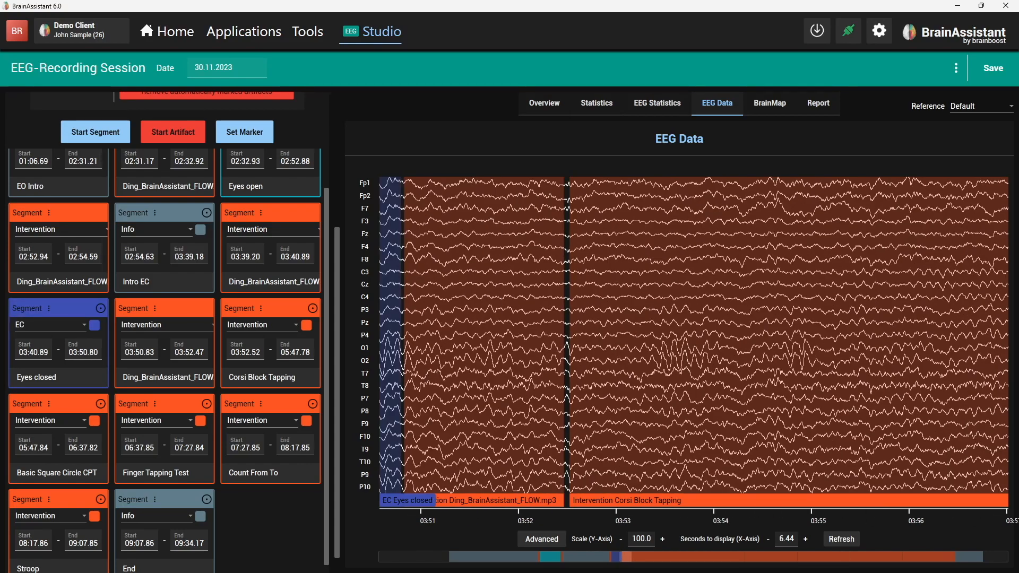
scroll(694, 345, "down", 18)
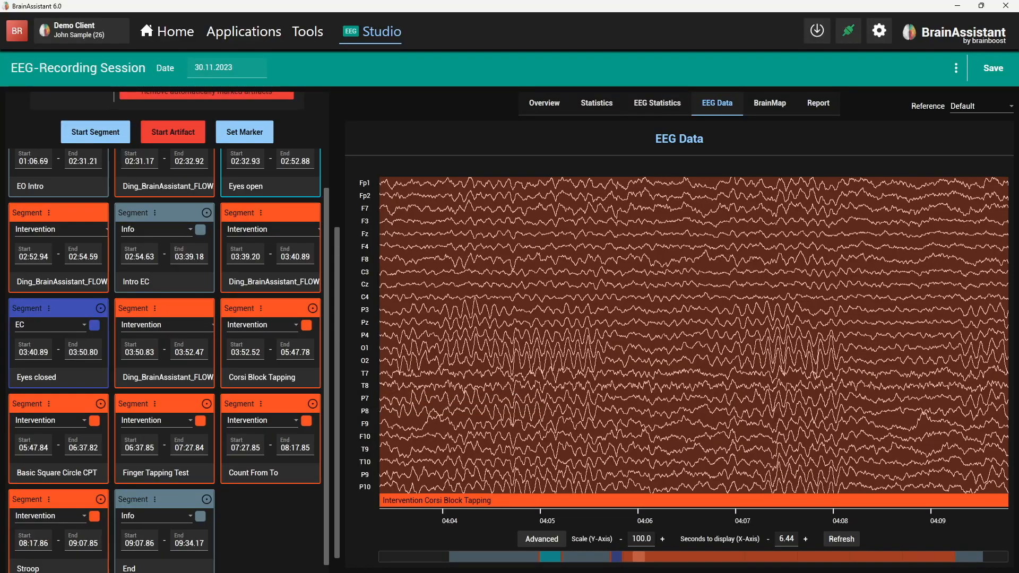
- Move the EEG view to about 06:25–06:31 in the Basic Square Circle CPT segment and add that excerpt to the report
left_click_drag(639, 556, 786, 557)
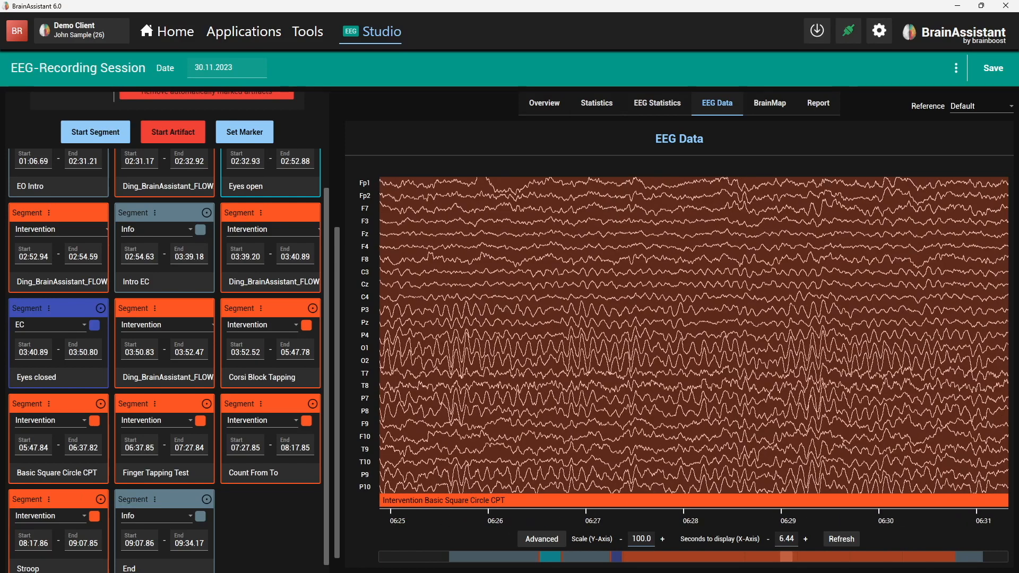
left_click(542, 539)
left_click(554, 516)
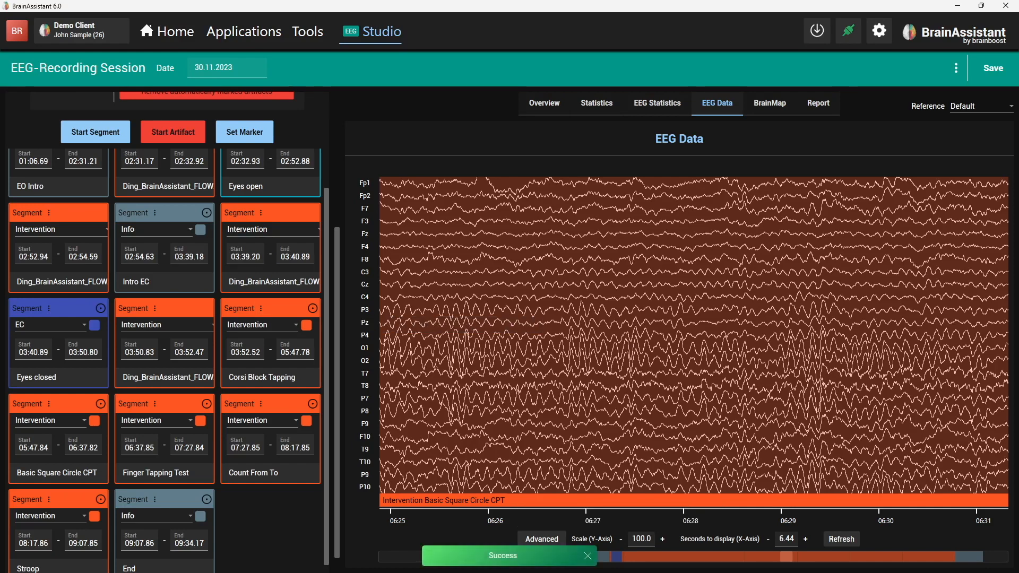
scroll(167, 329, "up", 4)
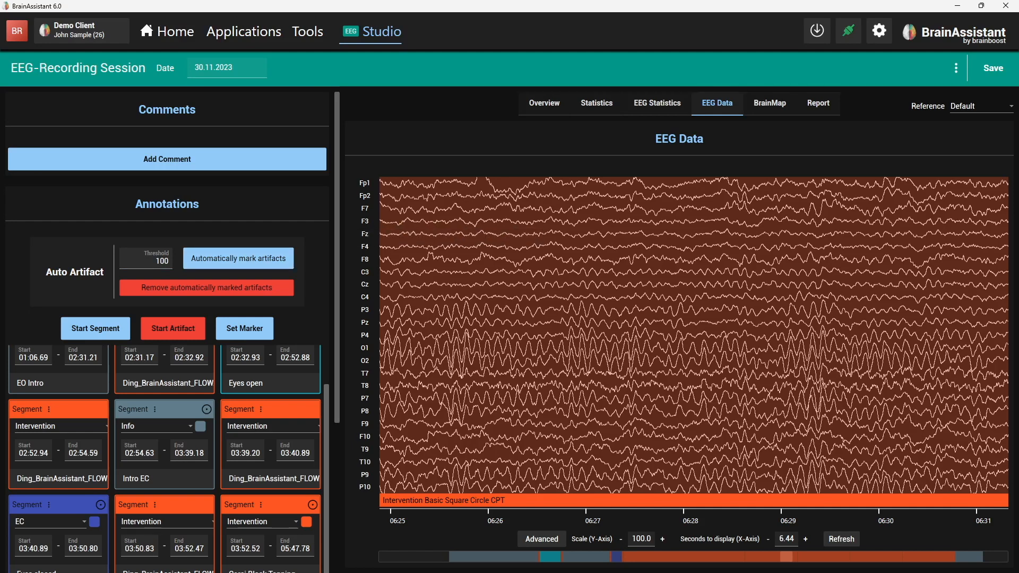
- Create a BrainMap set for the Intervention Corsi Block Tapping segment using all Relative Power bands
left_click(769, 103)
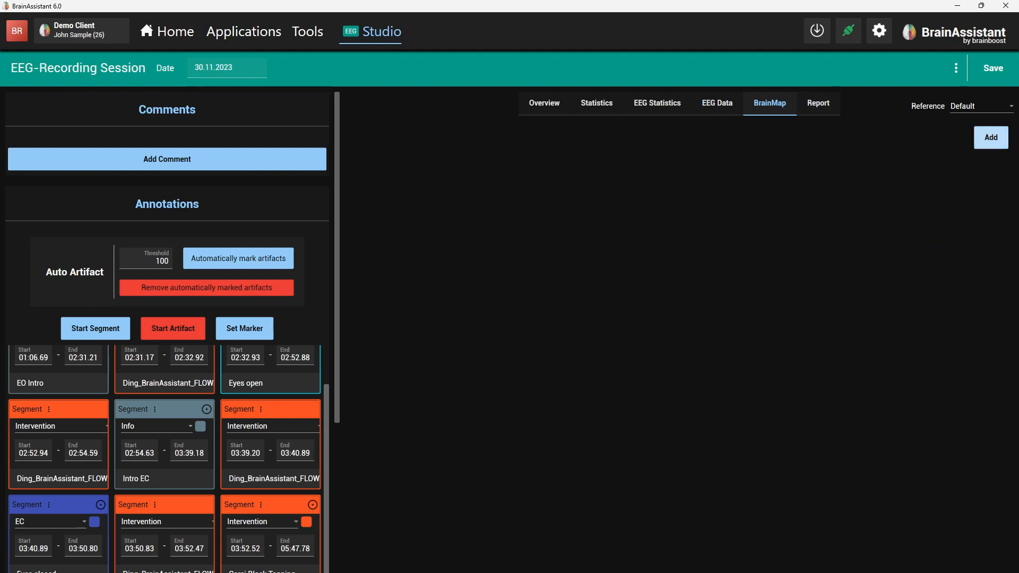
left_click(991, 137)
left_click(991, 143)
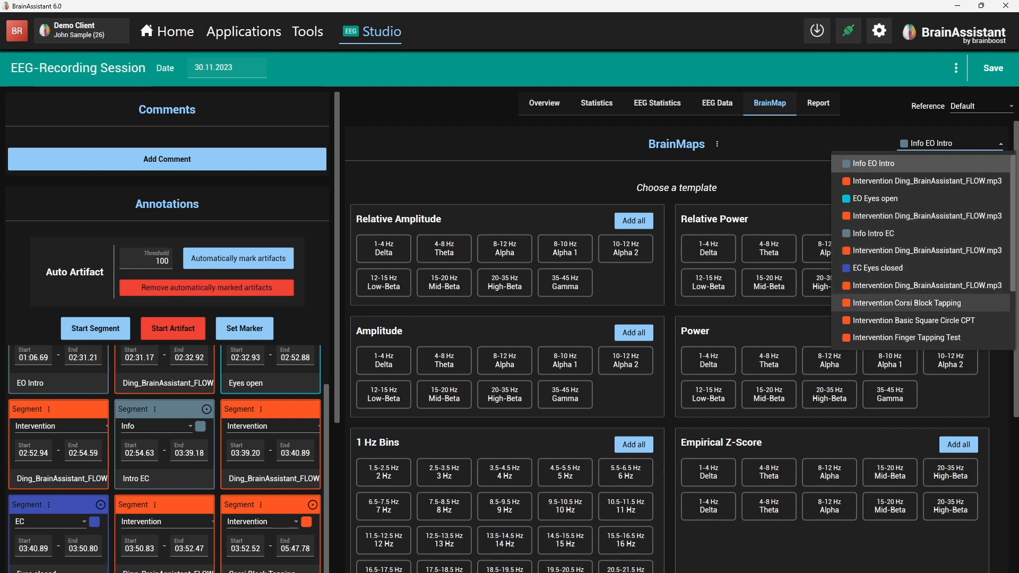
left_click(925, 303)
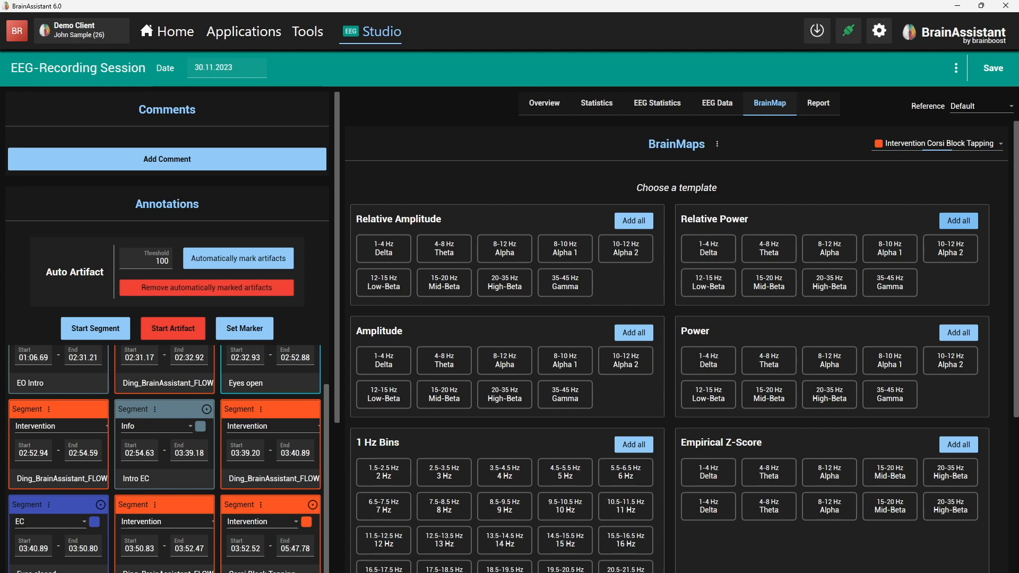
left_click(959, 221)
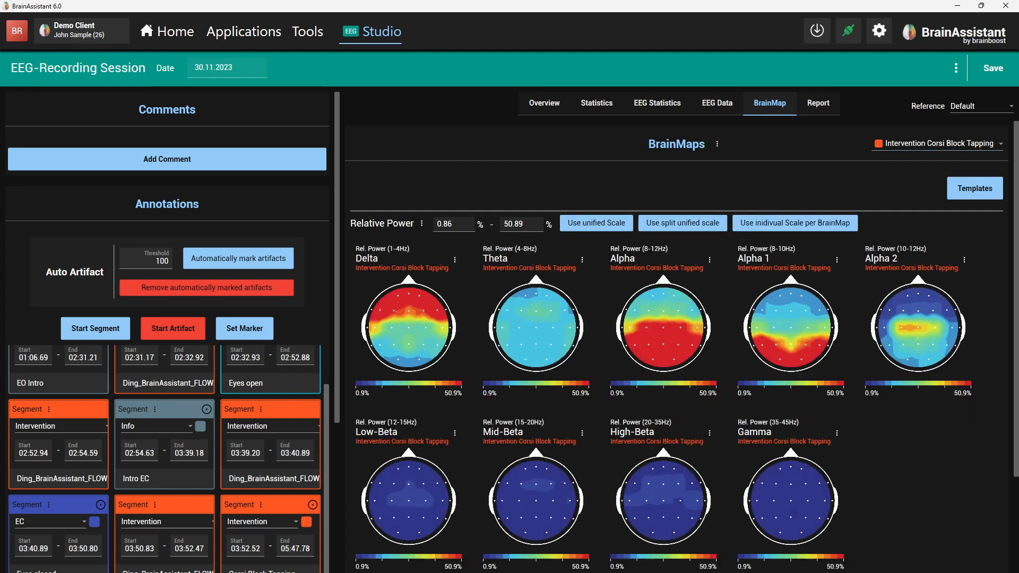
- Give each Relative Power BrainMap its individual scale and add the BrainMaps to the report
left_click(795, 222)
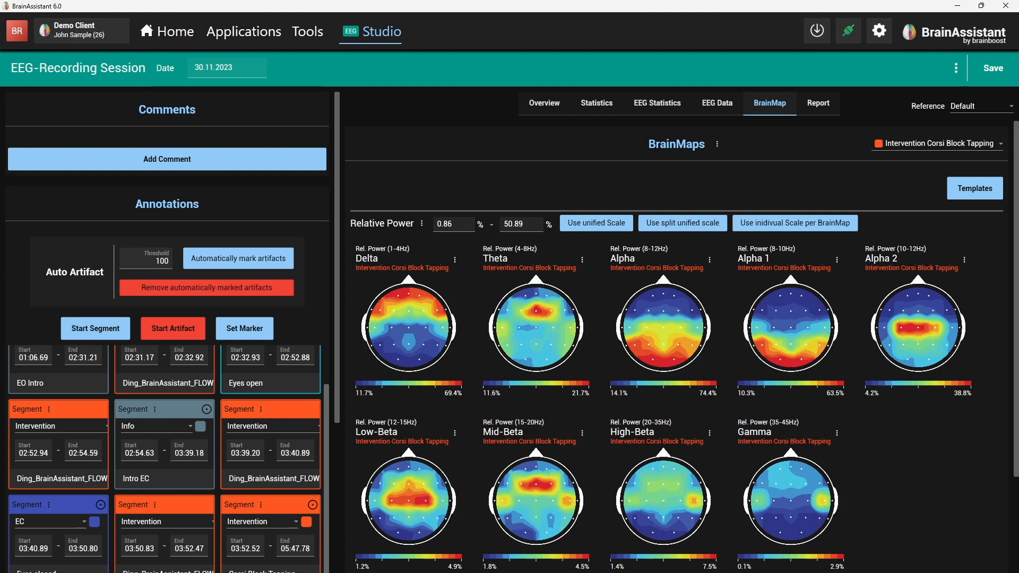
left_click(717, 144)
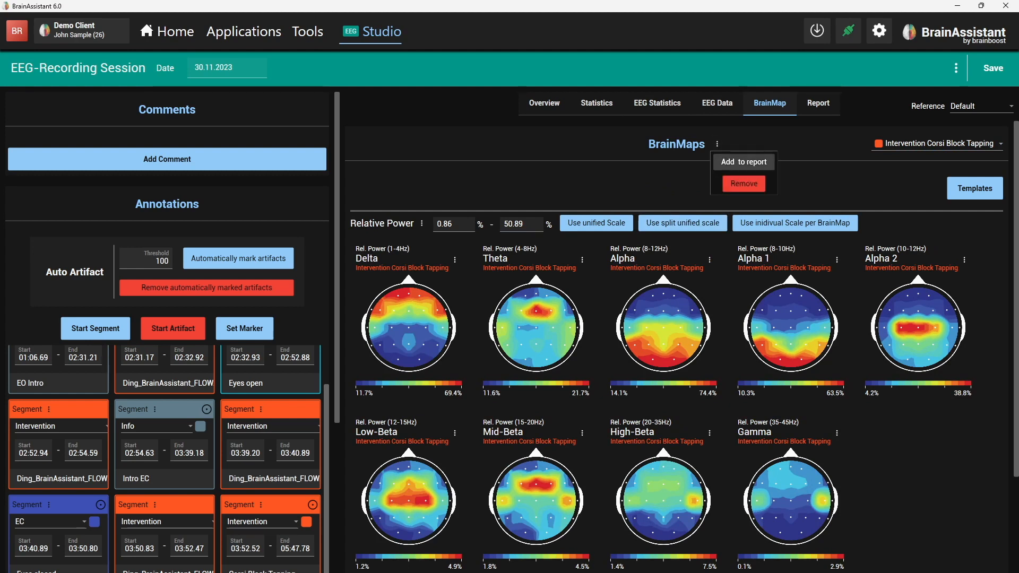
left_click(744, 162)
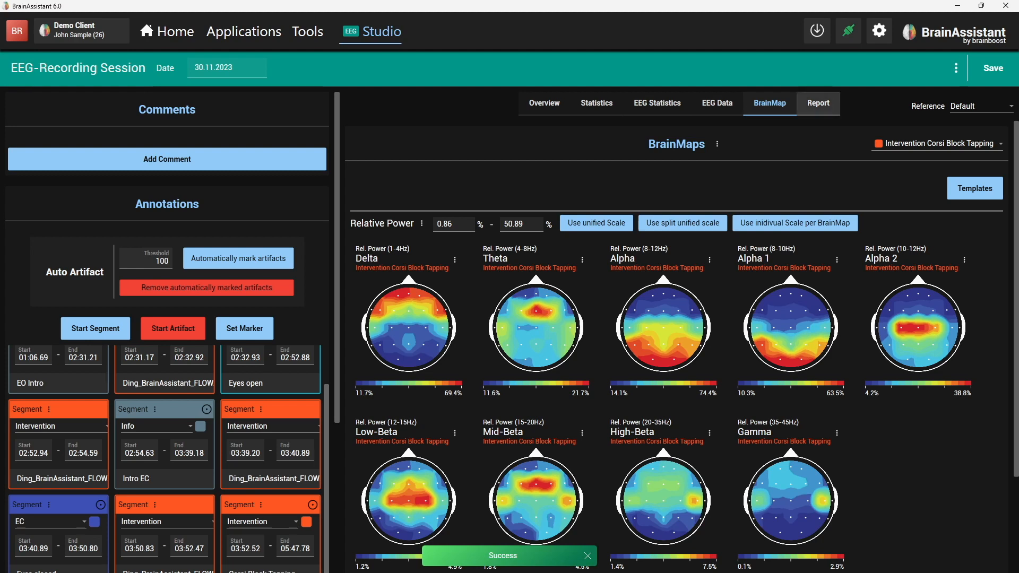
- Generate the report's PDF preview and look through its pages
left_click(818, 103)
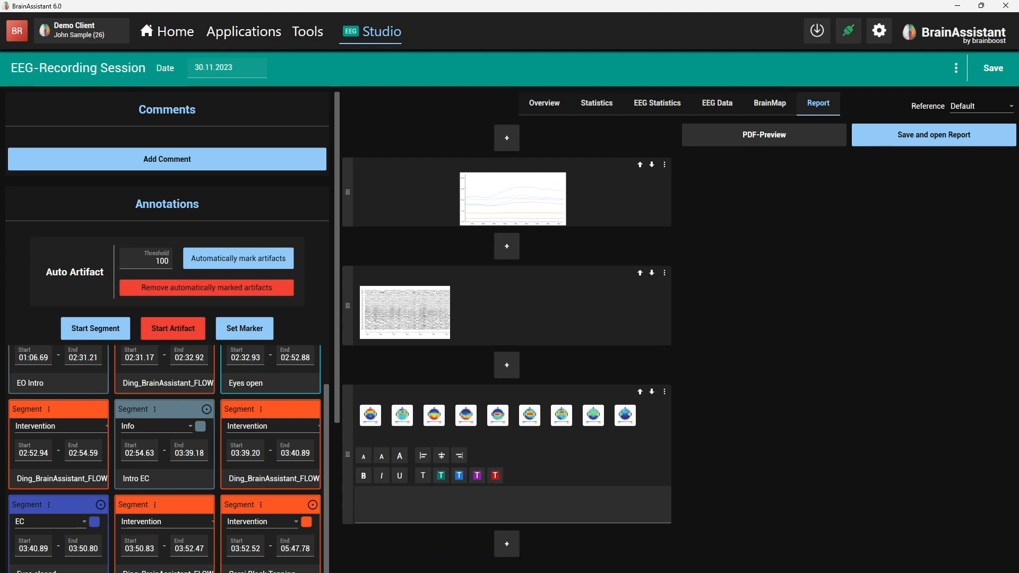
left_click(764, 135)
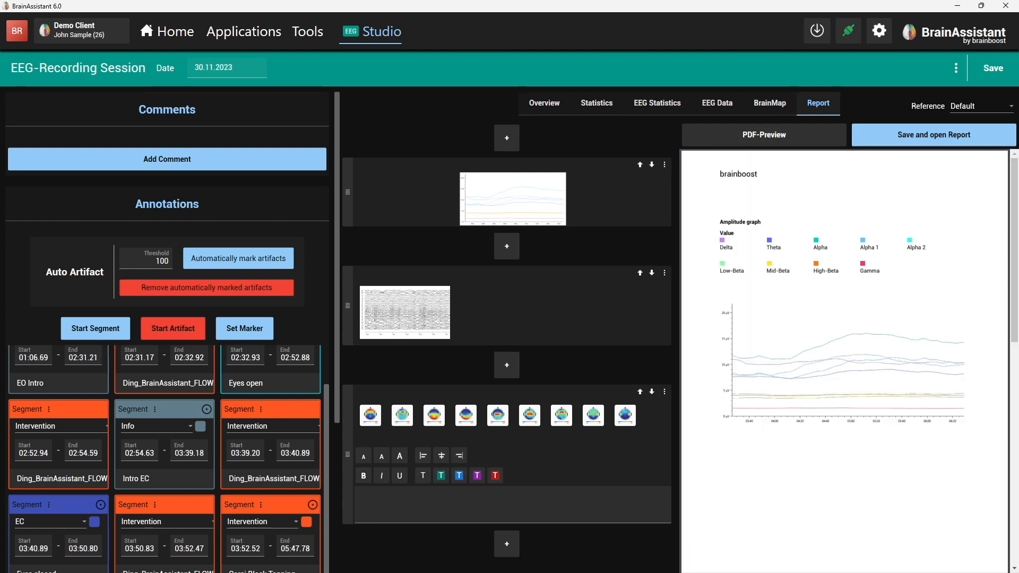
scroll(844, 361, "down", 8)
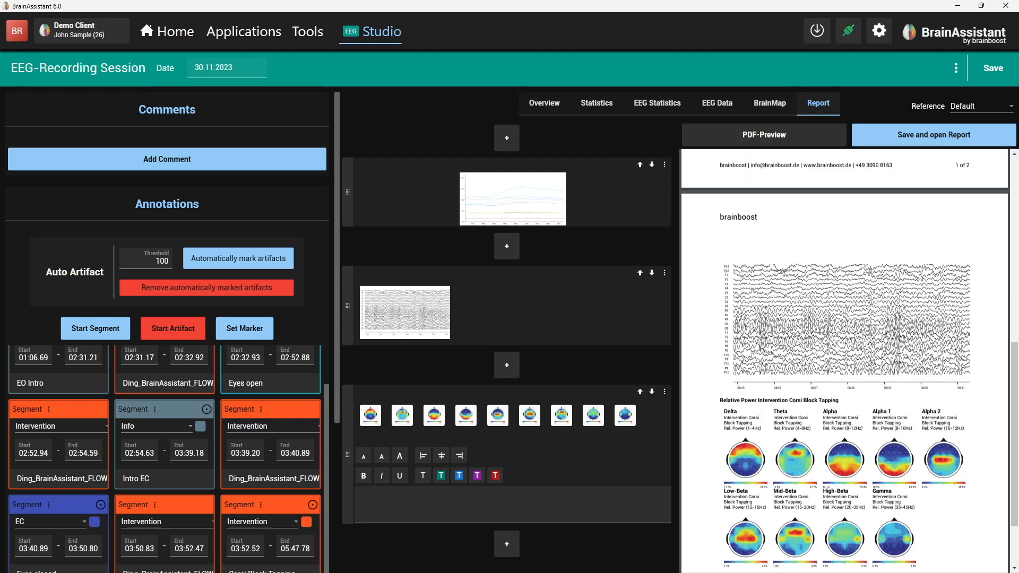
scroll(844, 361, "down", 2)
scroll(844, 361, "up", 10)
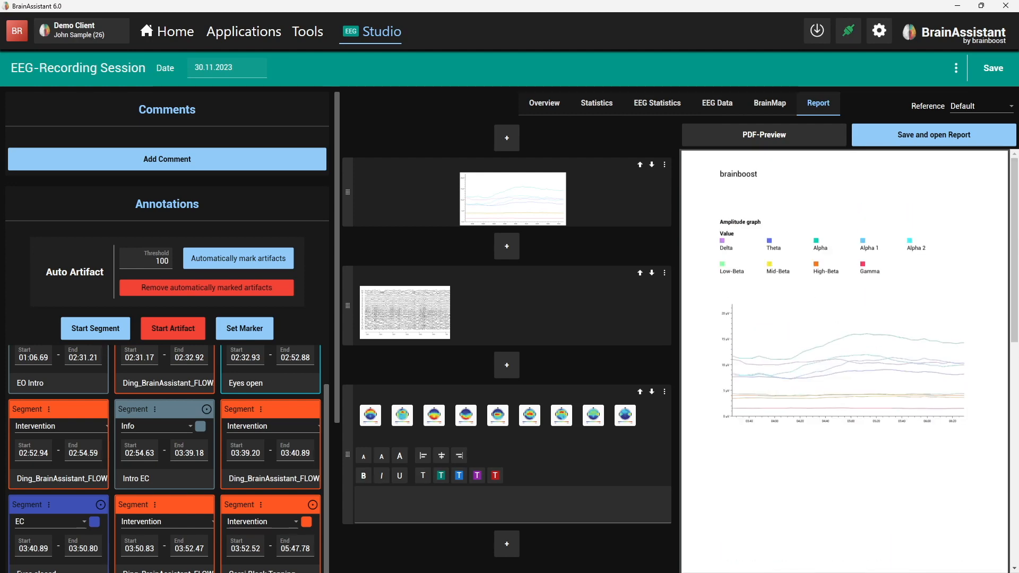
- Insert a Basic Session and Client Information element at the start of the report
left_click(506, 138)
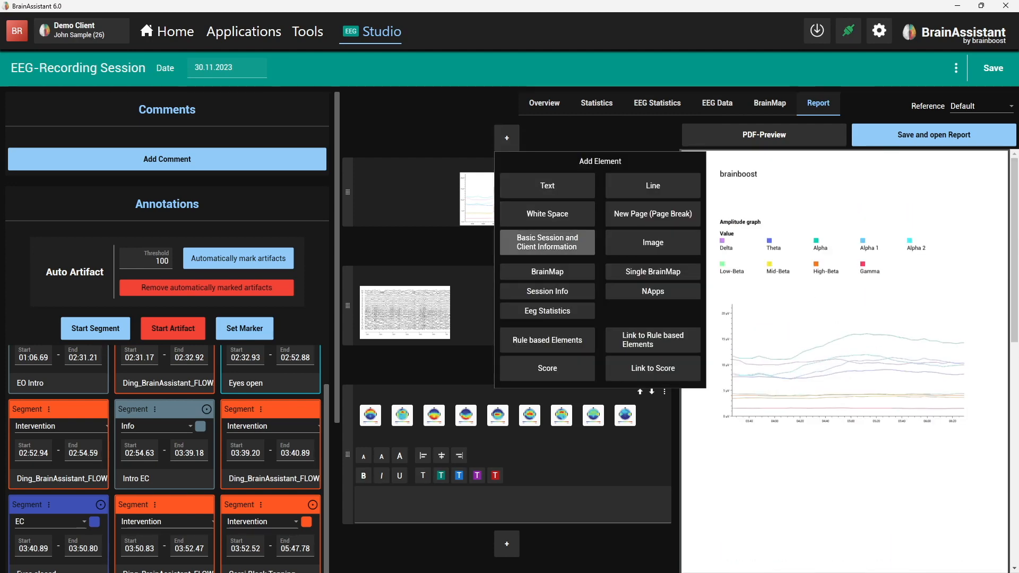
left_click(547, 242)
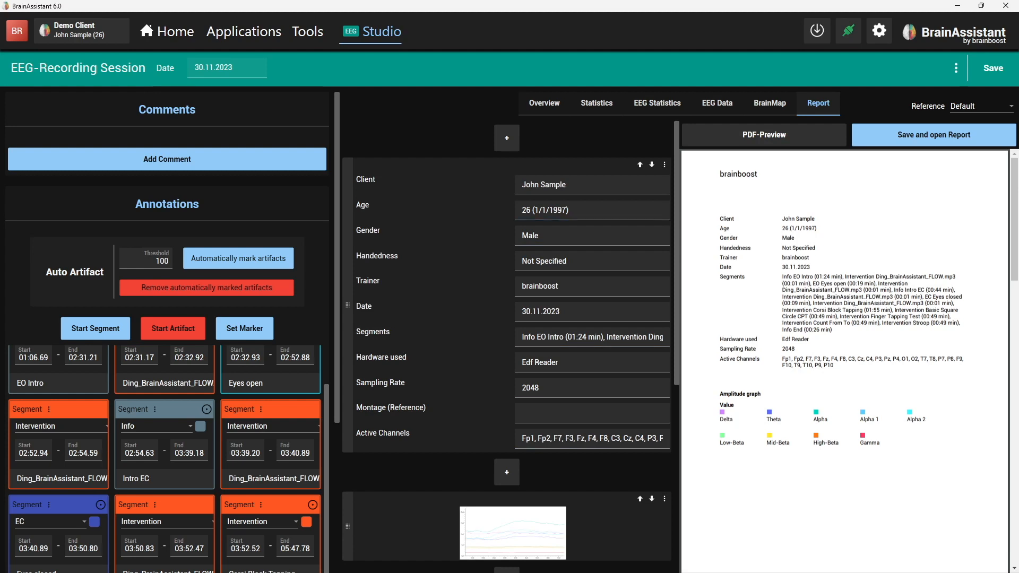
- Insert two NApps elements at the start of the report, one for Stroop and one for CountFromTo
left_click(507, 138)
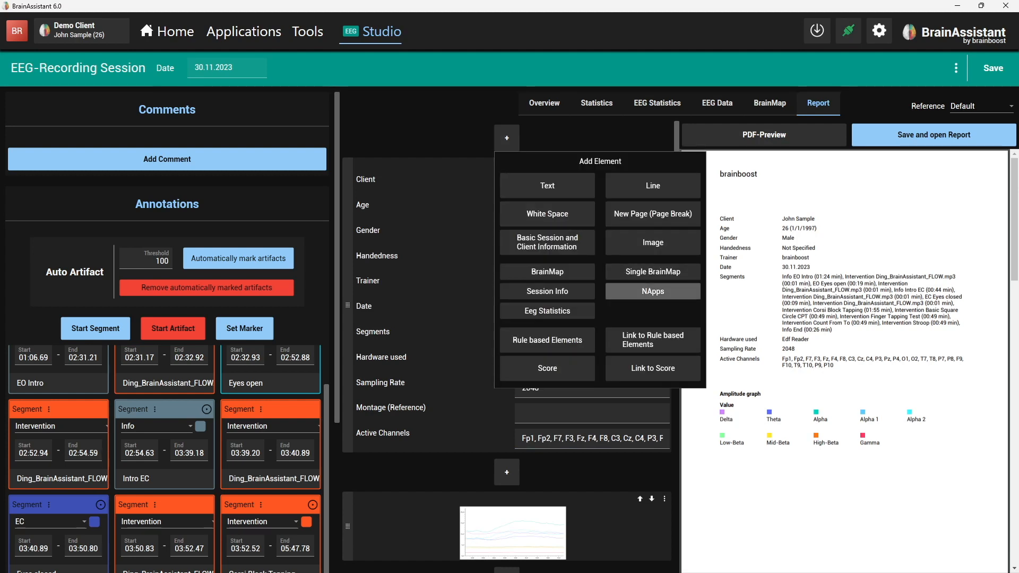
left_click(653, 290)
left_click(512, 193)
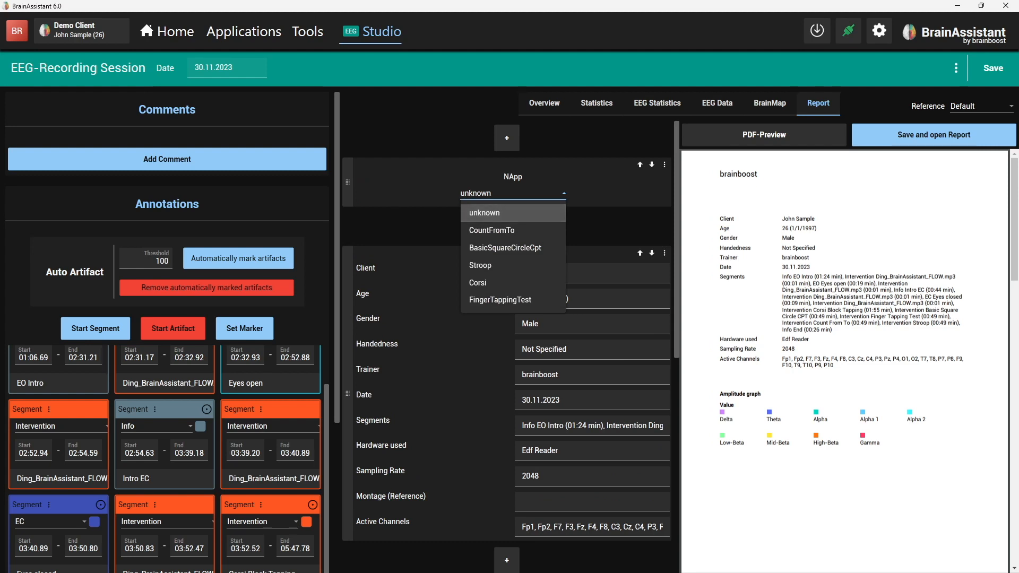
left_click(480, 265)
left_click(507, 138)
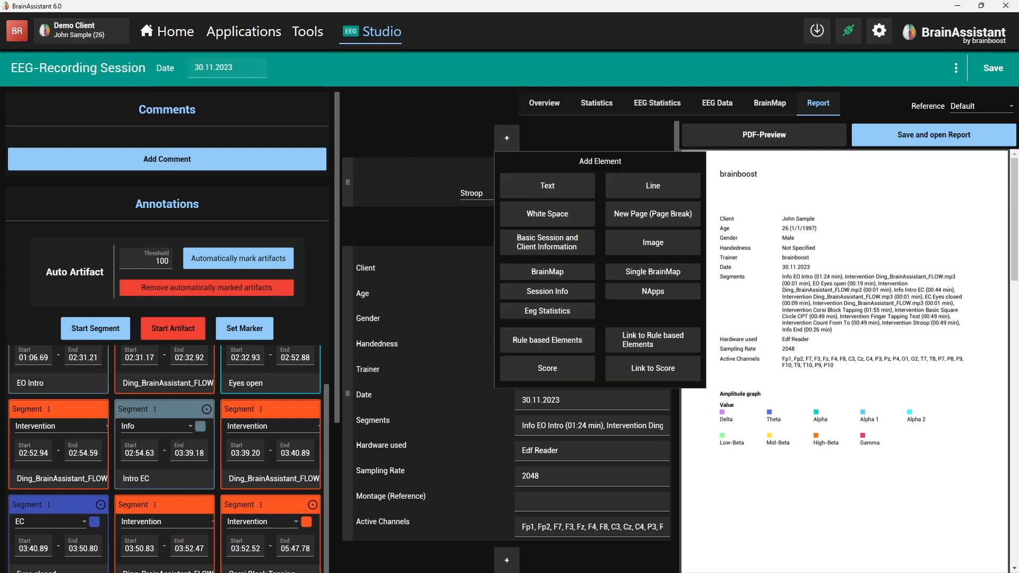
left_click(653, 290)
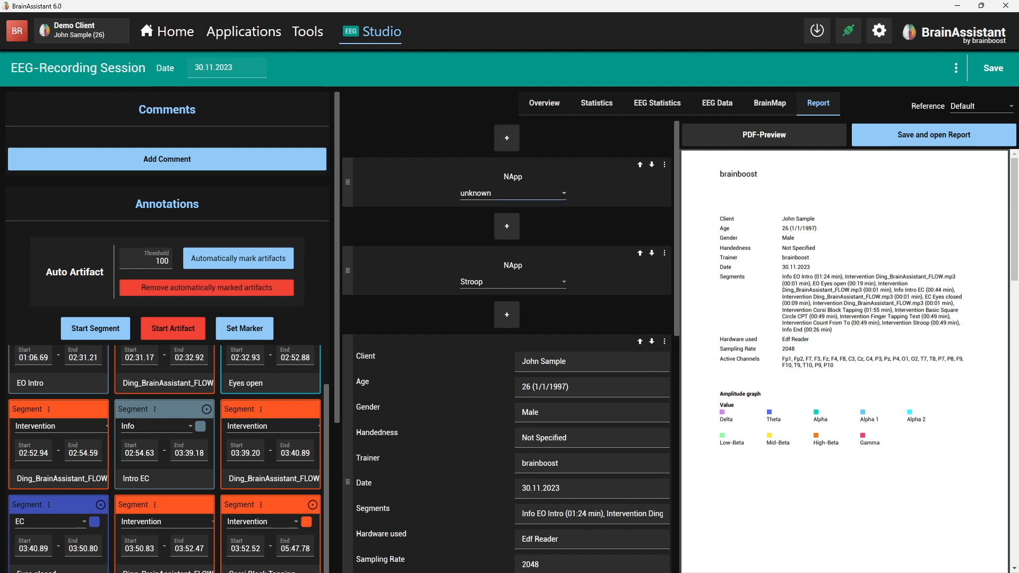
left_click(513, 193)
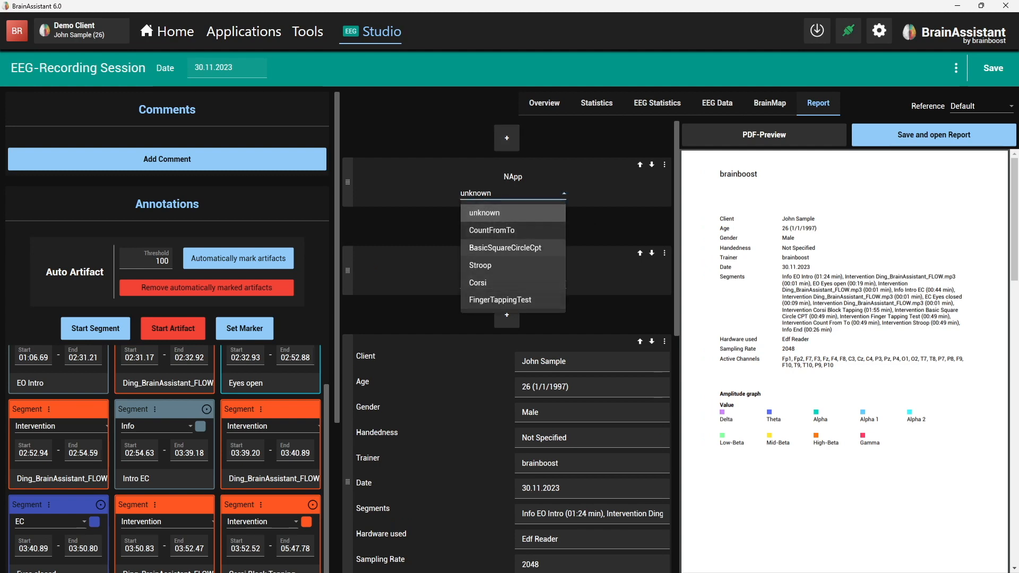
left_click(509, 230)
- Add NApps elements for BasicSquareCircleCpt and Corsi at the start of the report
left_click(507, 138)
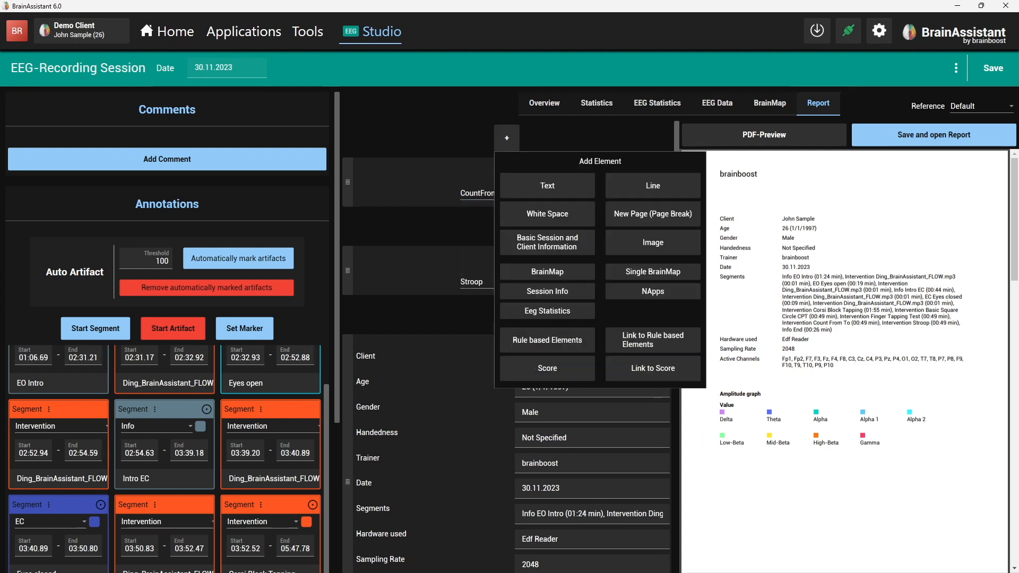
left_click(652, 291)
left_click(512, 193)
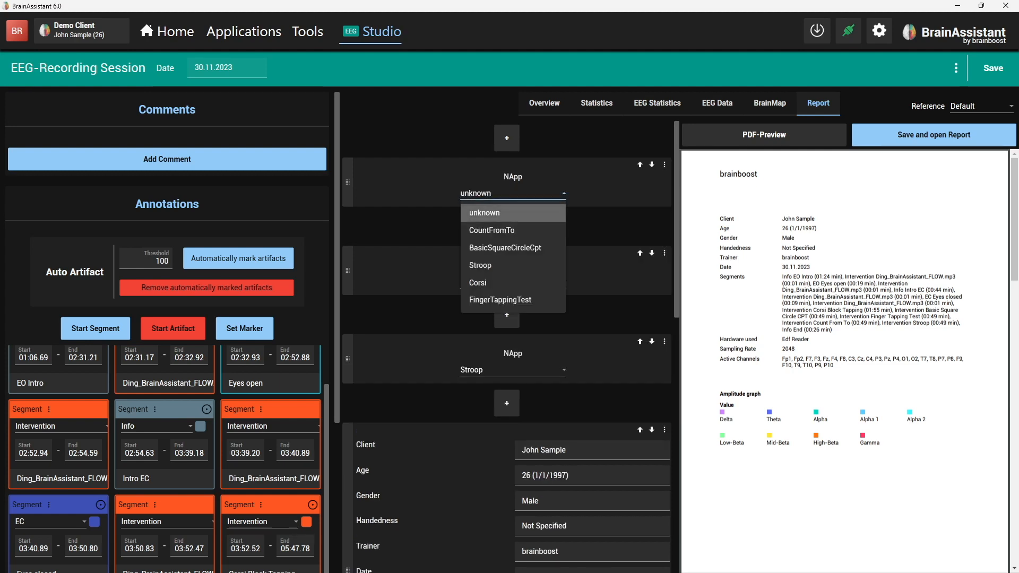
left_click(507, 138)
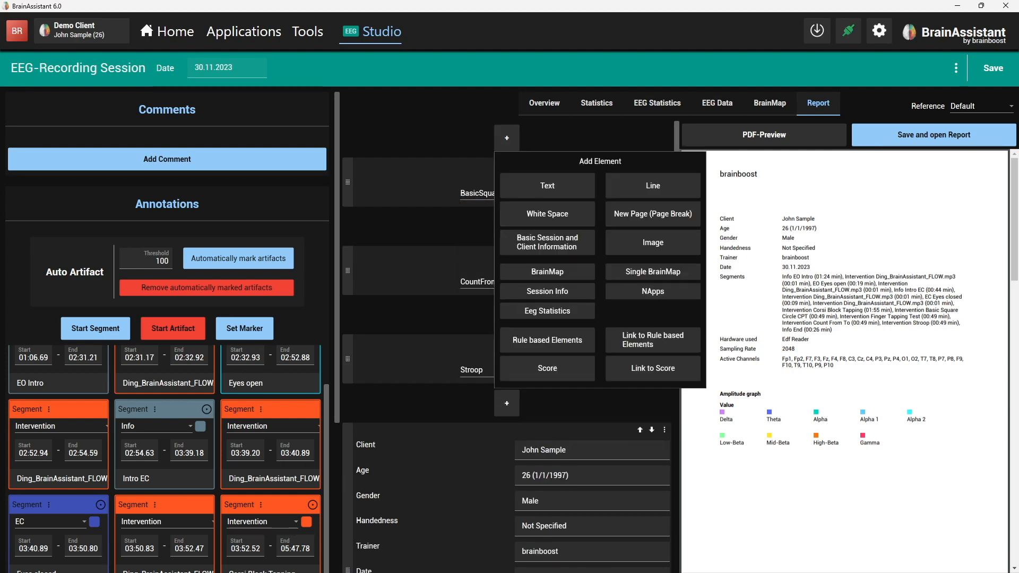
left_click(654, 362)
left_click(512, 193)
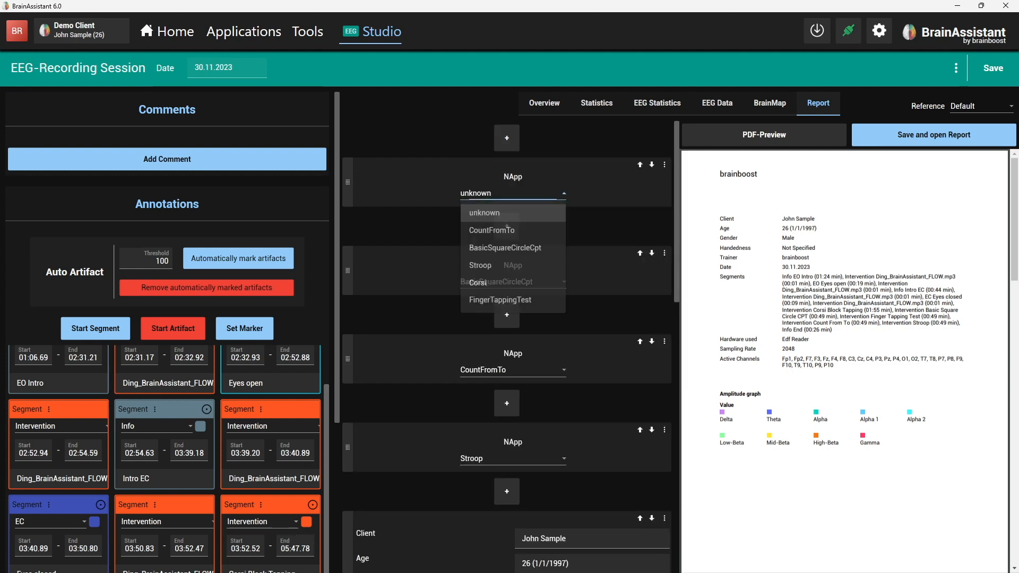
left_click(489, 262)
- Add a FingerTappingTest NApps element at the start of the report and regenerate the PDF preview
left_click(506, 138)
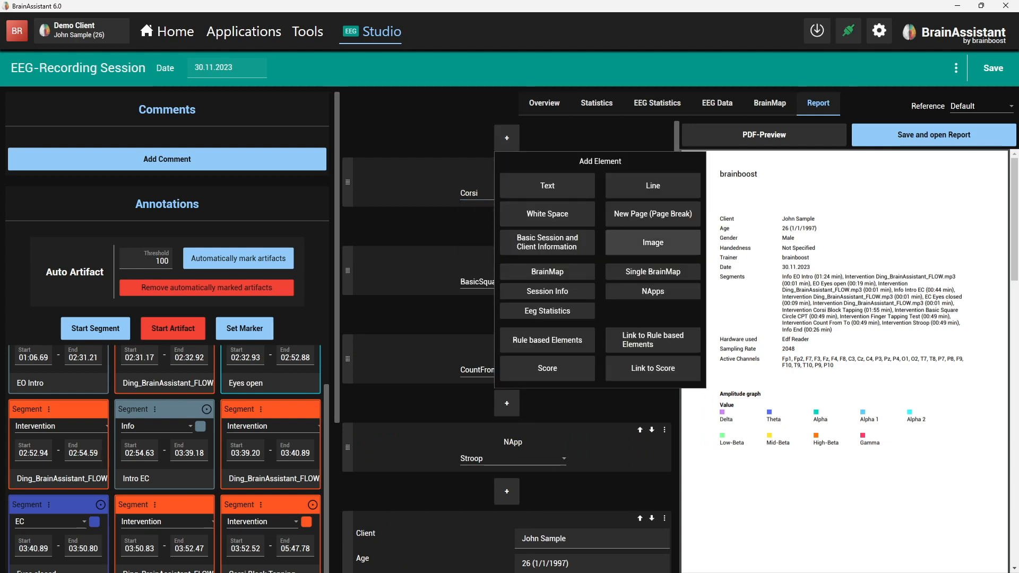
left_click(655, 359)
left_click(512, 193)
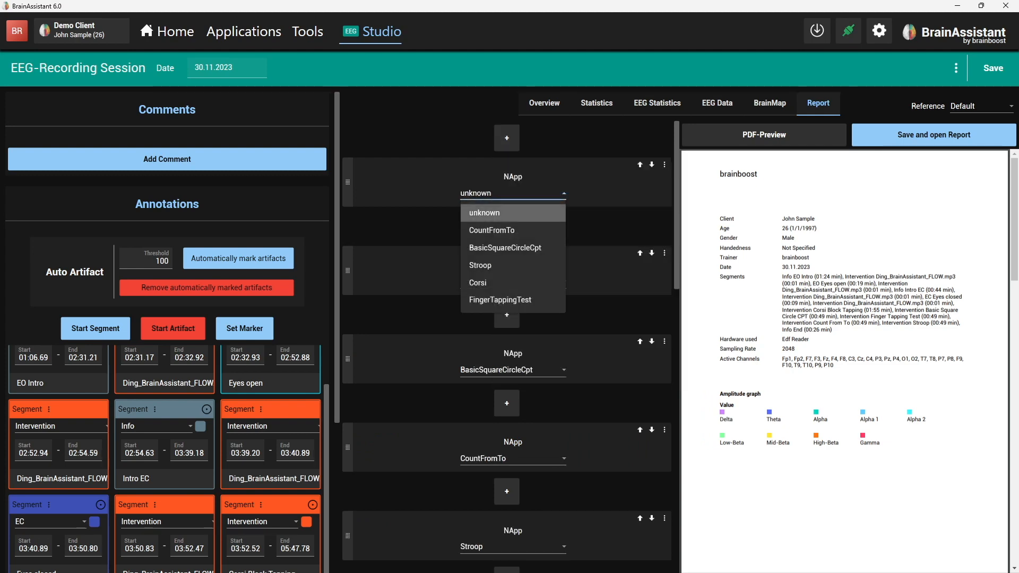
left_click(488, 303)
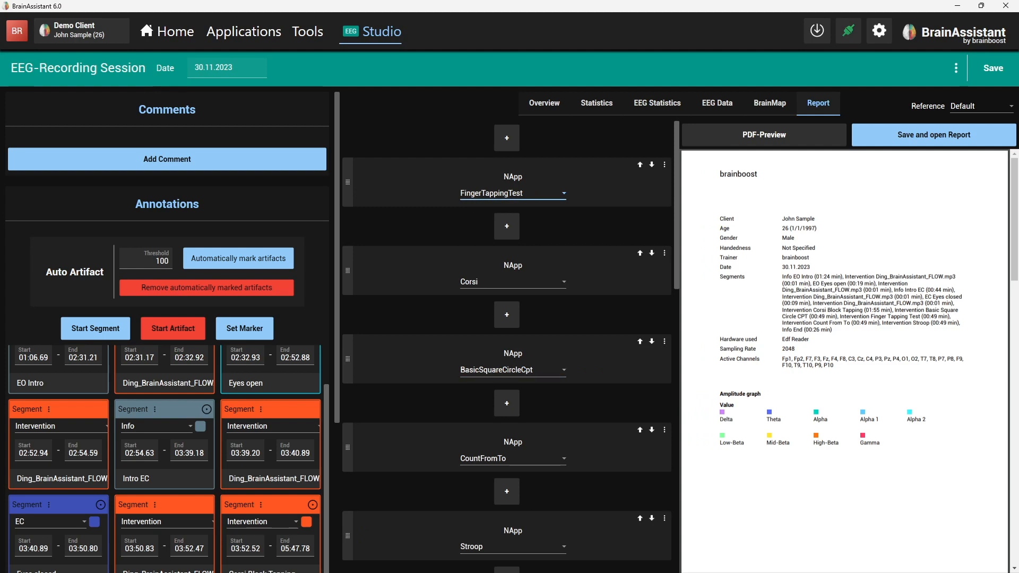
left_click(764, 135)
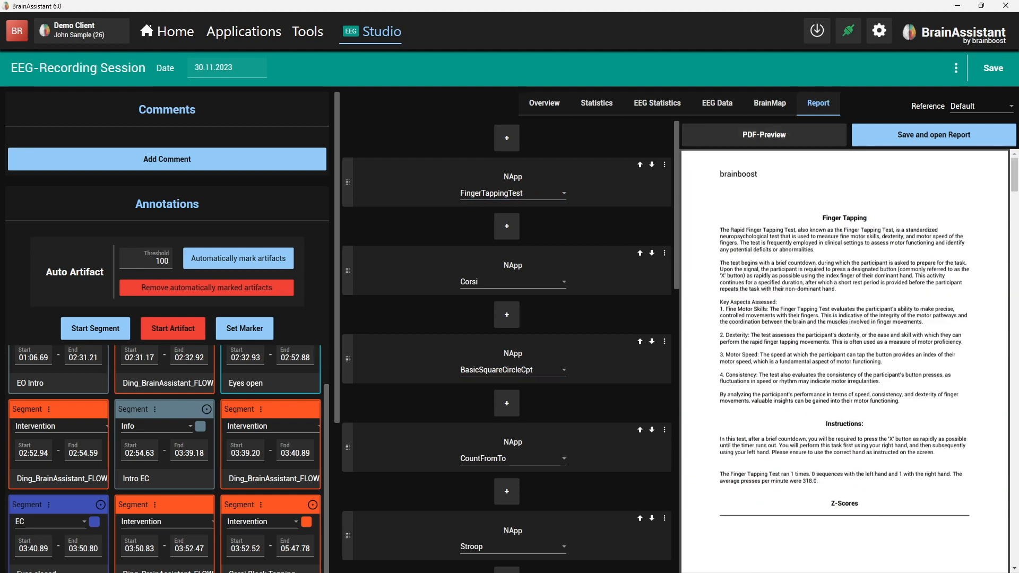
- Review the Finger Tapping and Corsi Block Tapping descriptions, Z-scores and result tables in the report preview
left_click_drag(746, 230, 795, 321)
left_click(795, 322)
scroll(747, 302, "down", 4)
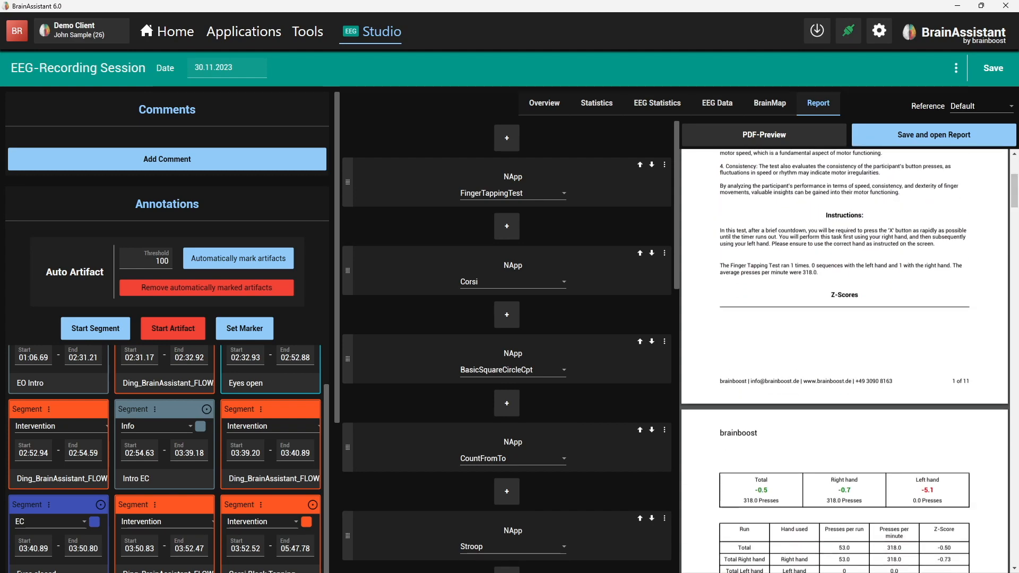
scroll(844, 361, "down", 4)
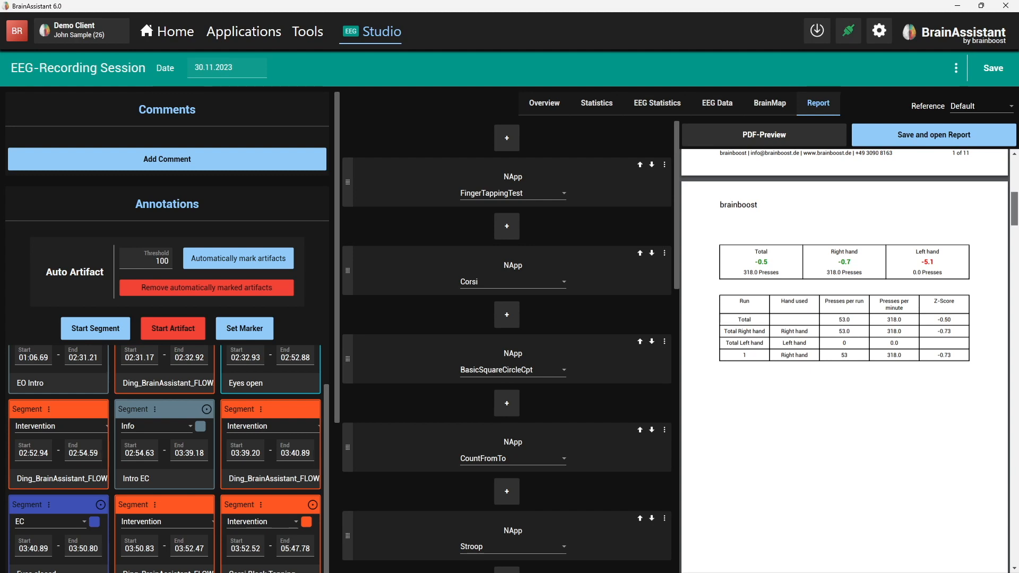
scroll(844, 360, "up", 1)
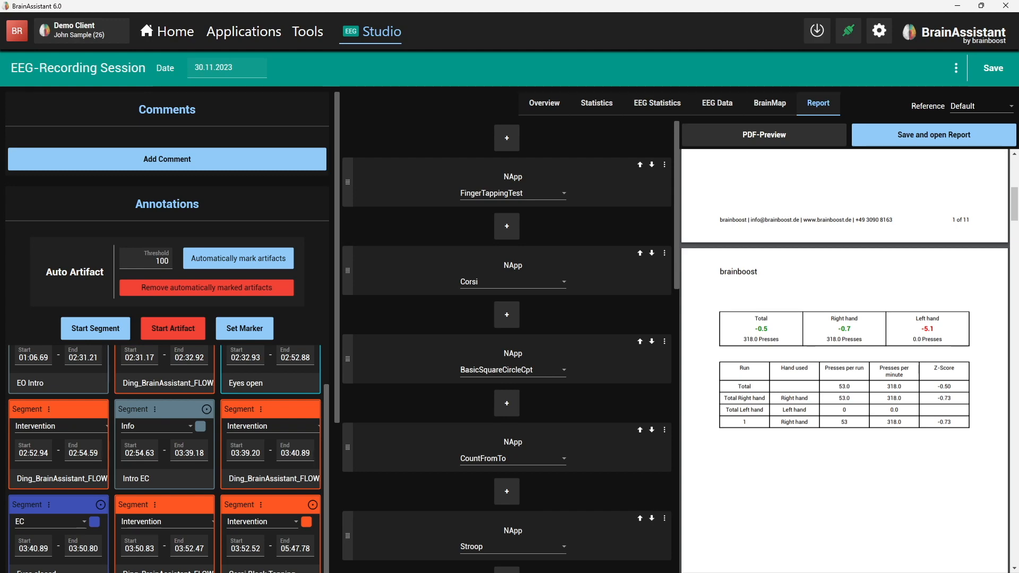
scroll(843, 361, "down", 10)
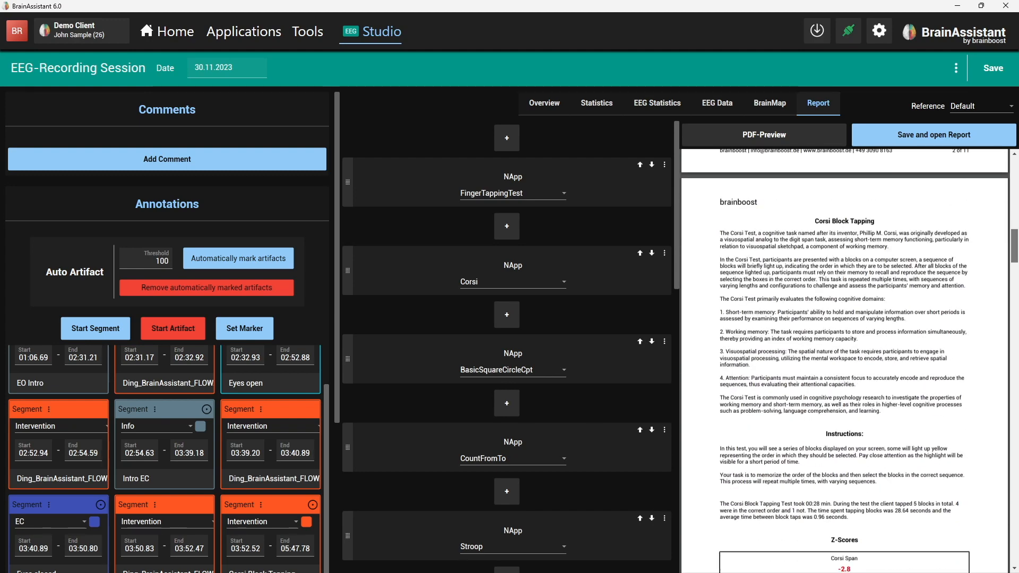
scroll(844, 361, "down", 1)
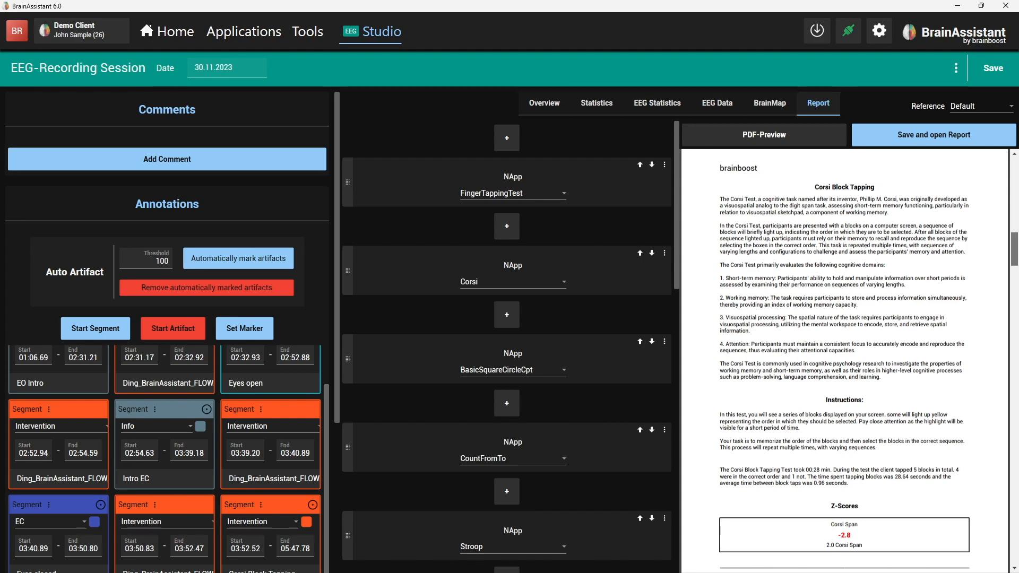
scroll(843, 361, "down", 3)
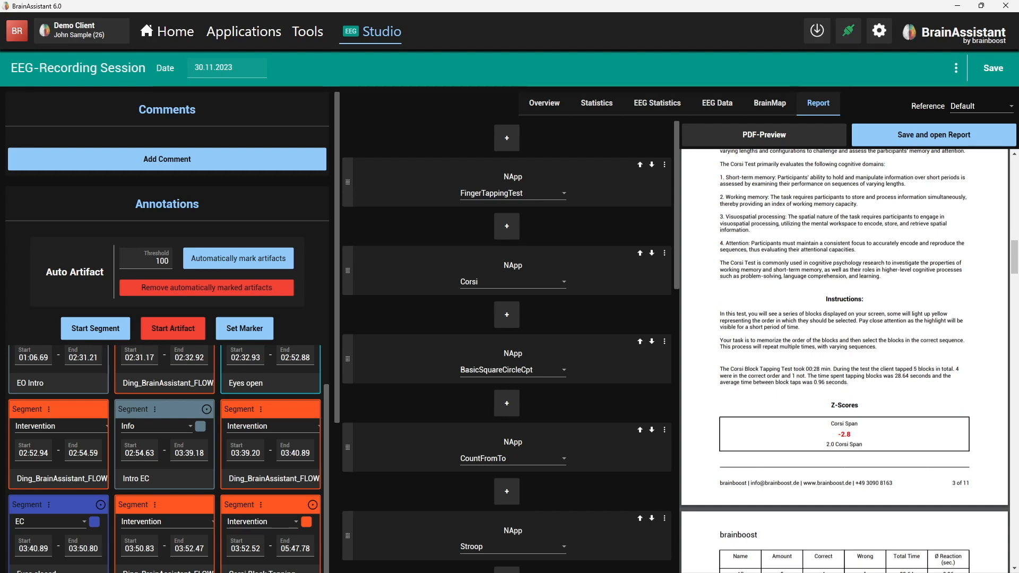
scroll(1014, 257, "down", 2)
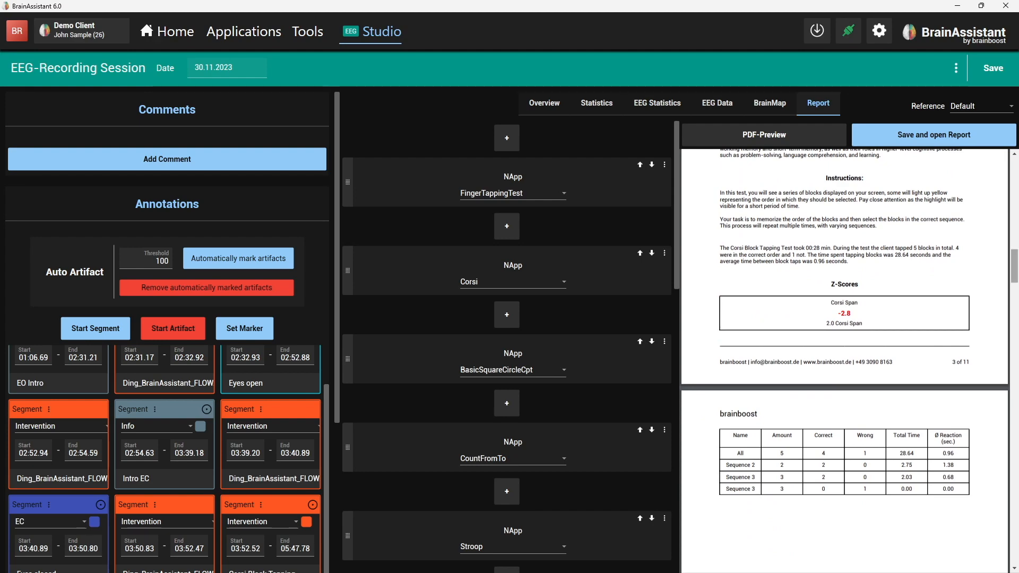
scroll(1014, 265, "down", 2)
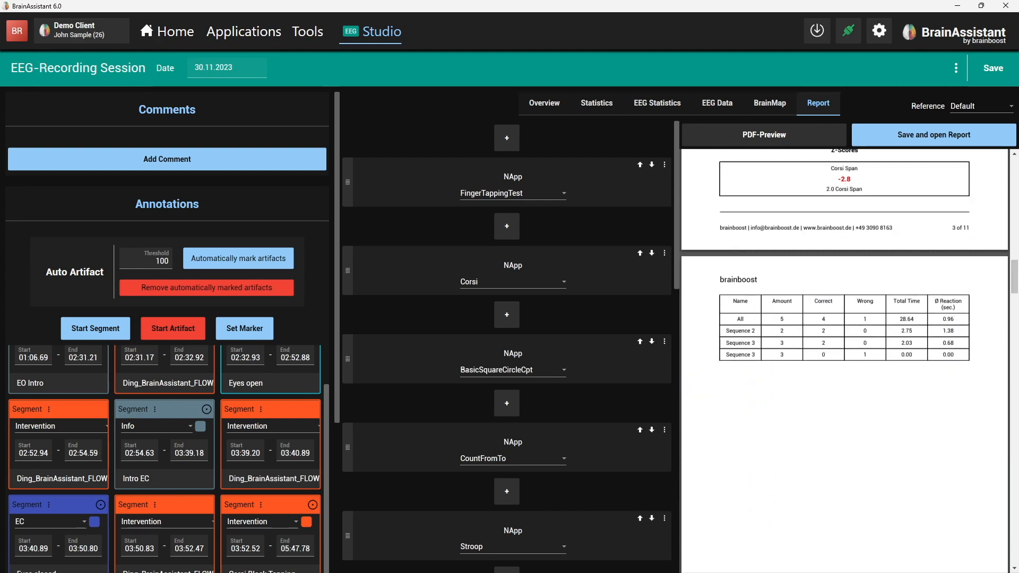
- Review the Basic Square Circle CPT, Linear Calculation and Stroop results and the remaining pages of the report preview
scroll(1014, 276, "down", 8)
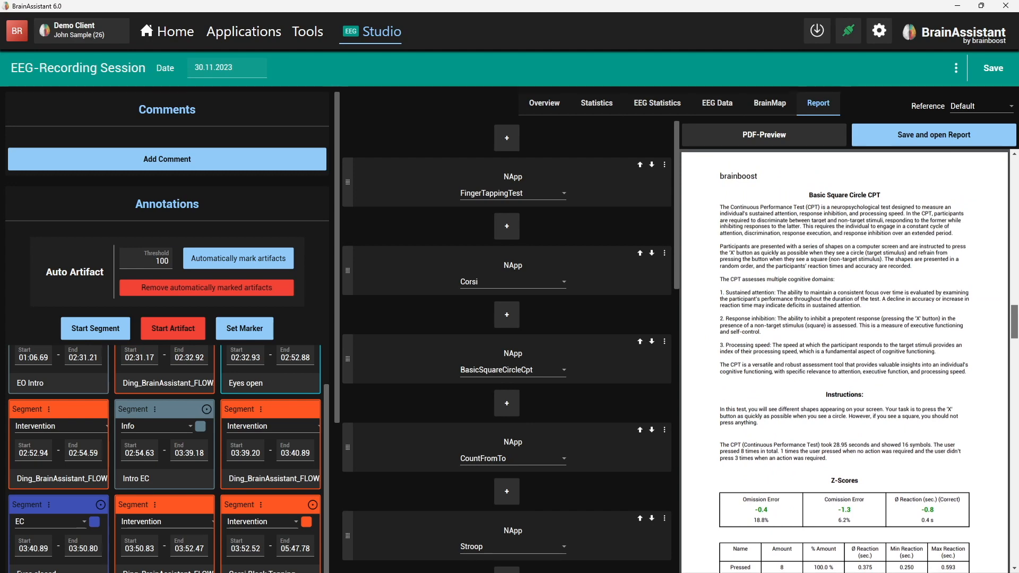
scroll(844, 361, "down", 3)
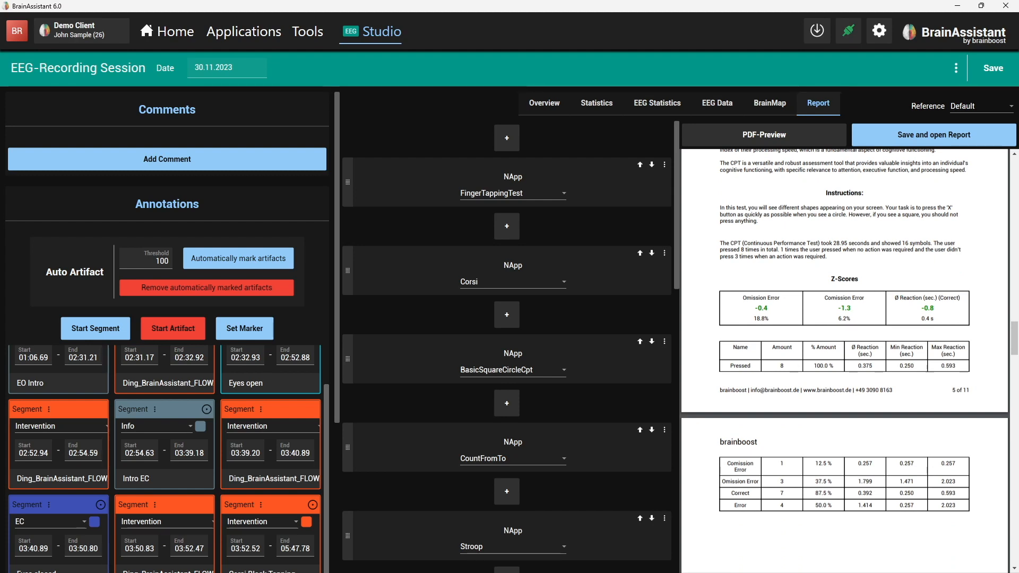
scroll(844, 329, "down", 3)
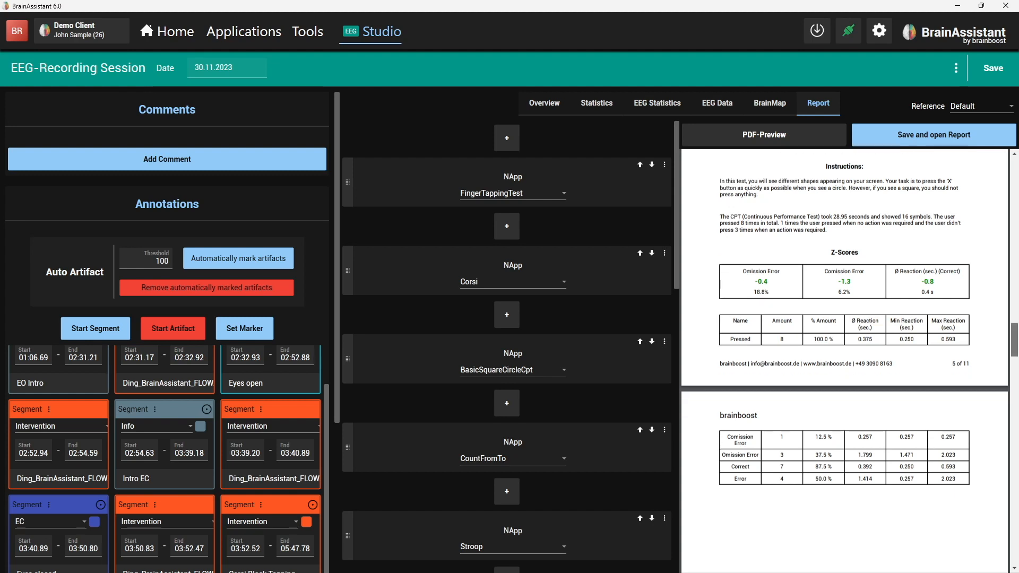
scroll(843, 361, "down", 8)
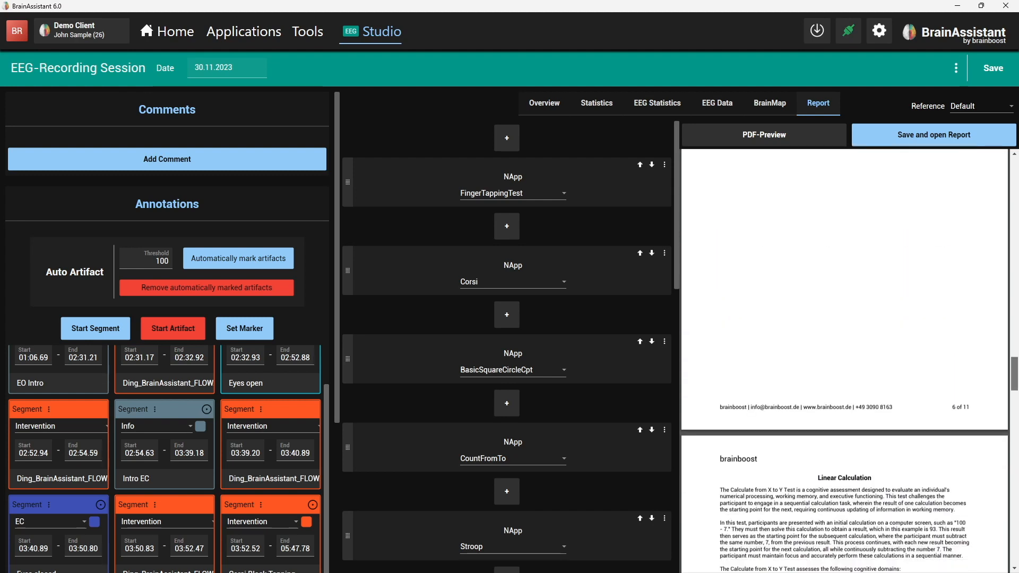
scroll(844, 361, "down", 4)
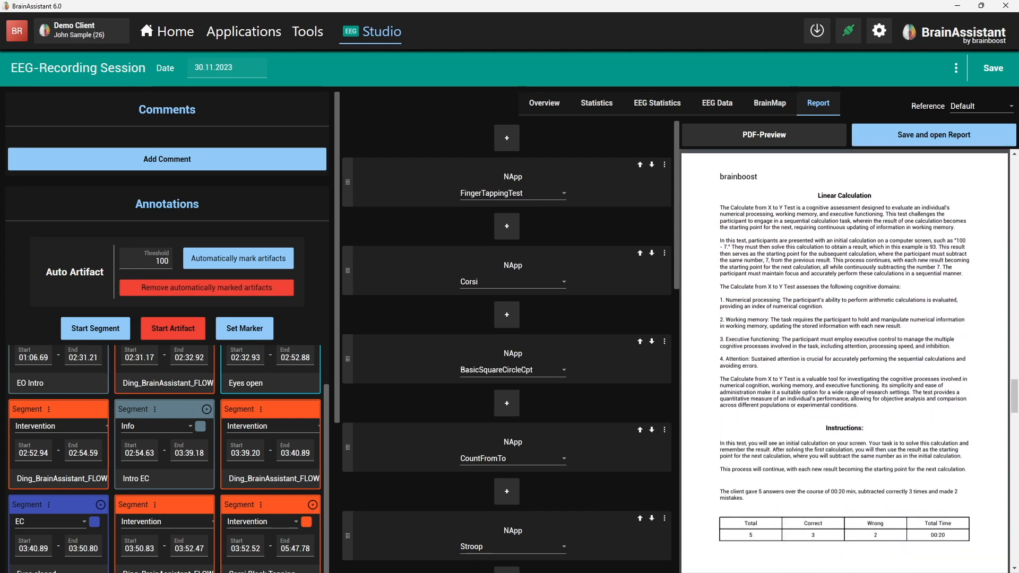
scroll(844, 361, "down", 3)
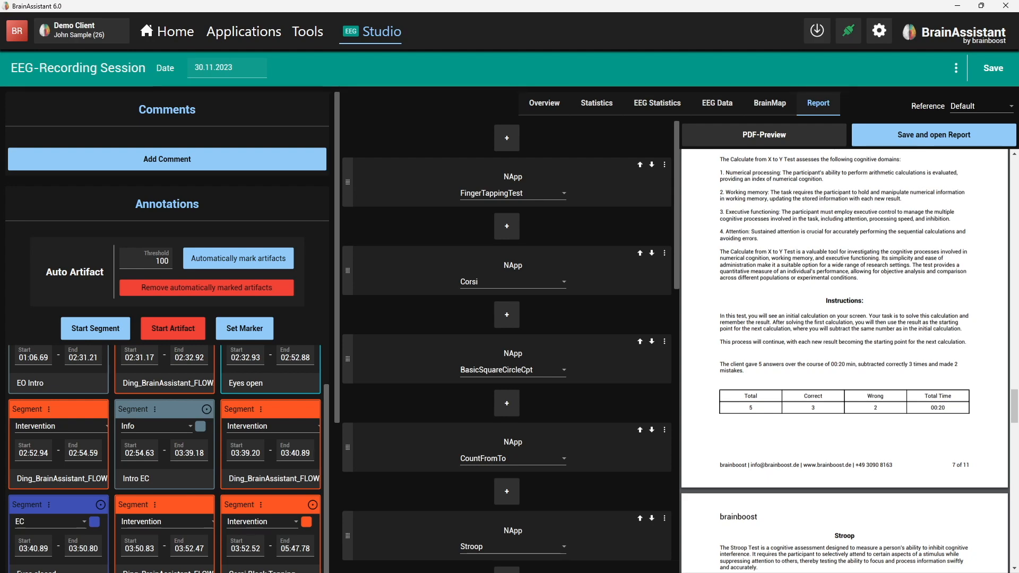
scroll(845, 361, "down", 5)
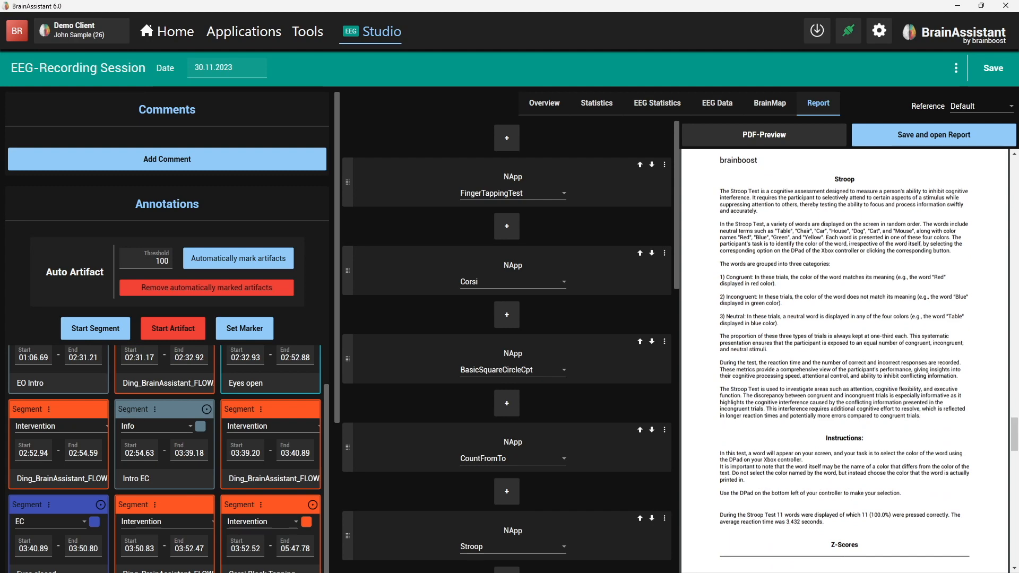
scroll(844, 361, "down", 5)
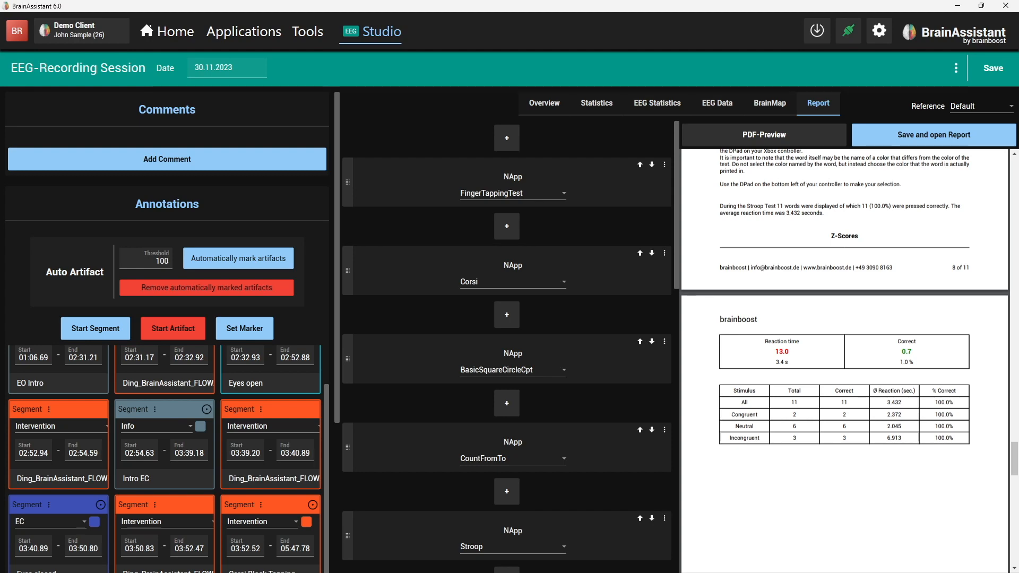
scroll(844, 361, "down", 10)
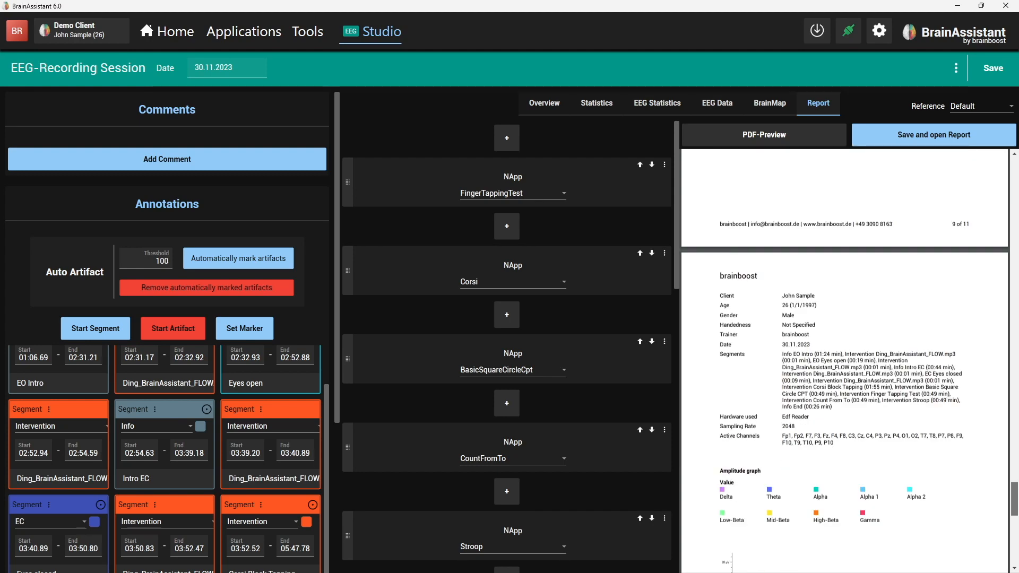
scroll(844, 360, "down", 15)
scroll(844, 361, "down", 6)
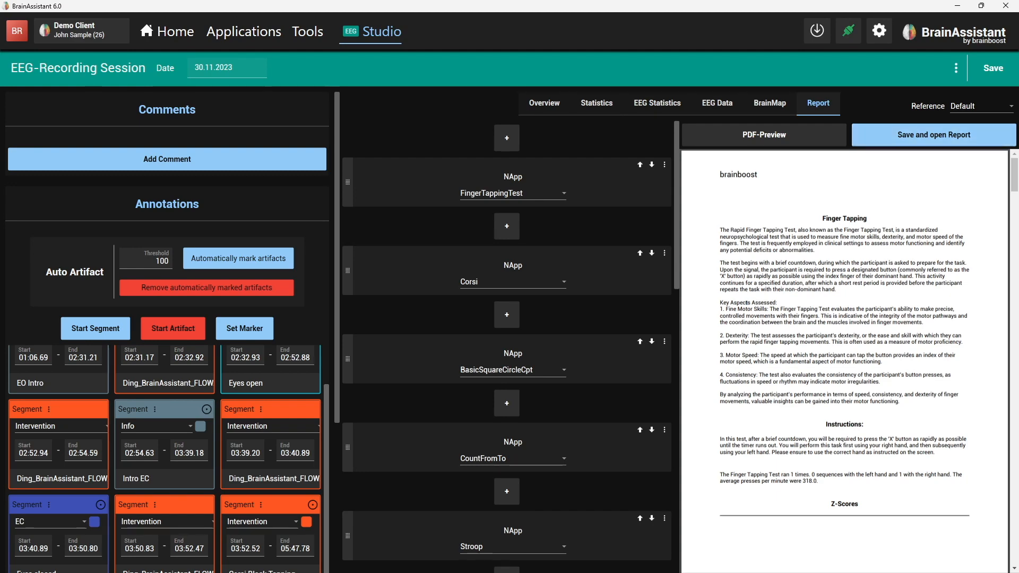
- Save the EEG recording session
left_click(993, 69)
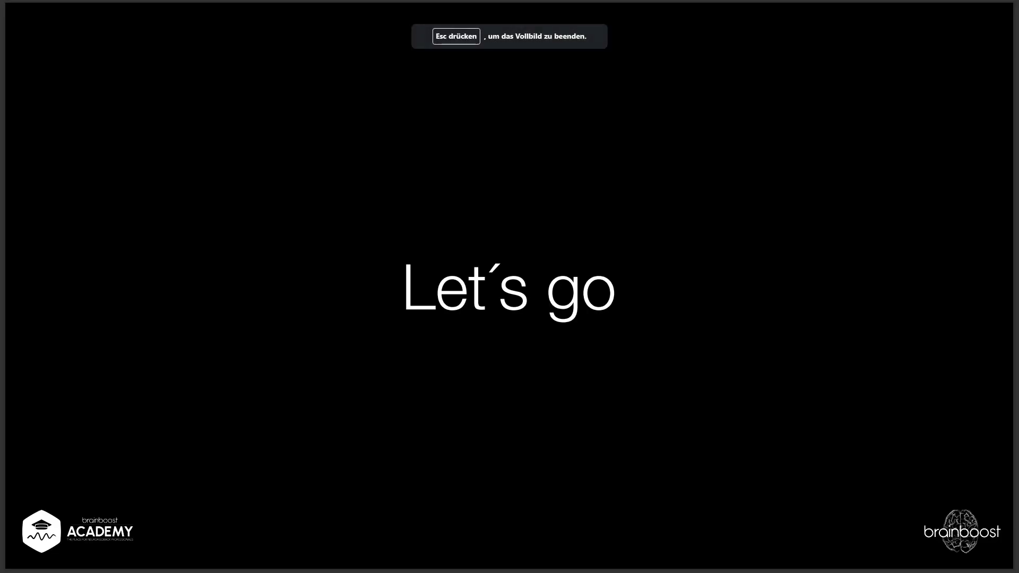
key("Right")
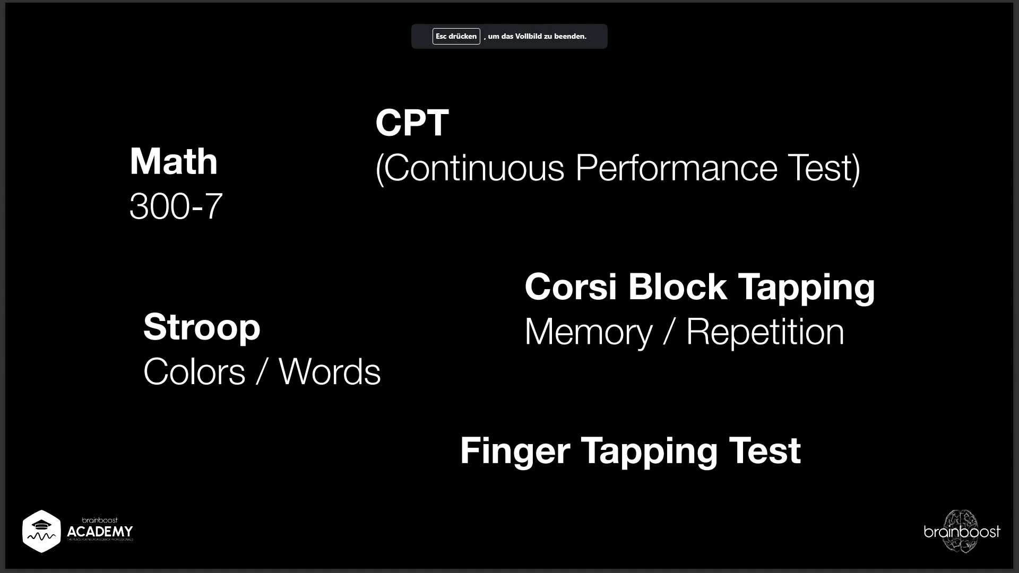
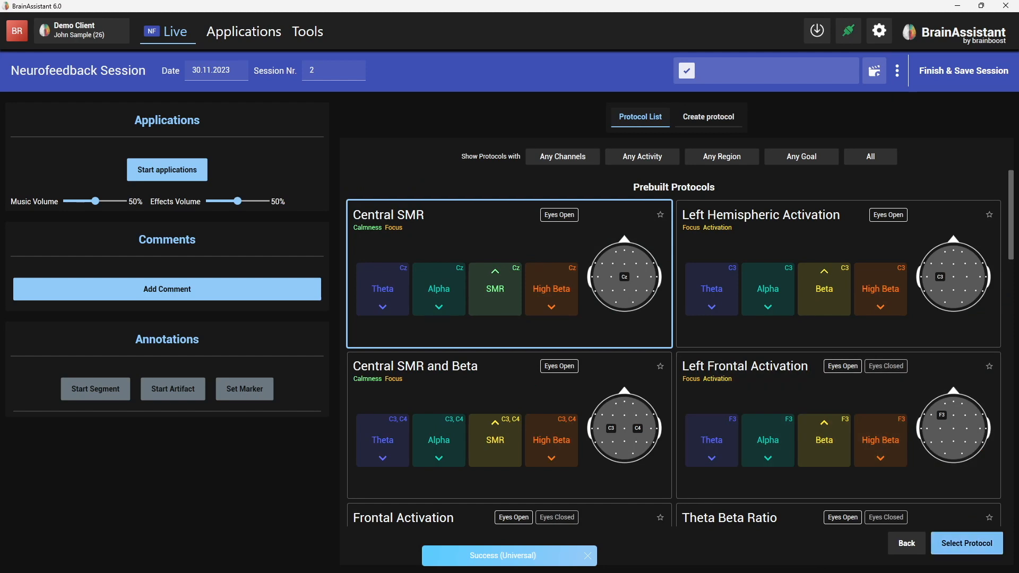
- Select the prebuilt Central SMR protocol for the neurofeedback session
left_click(990, 548)
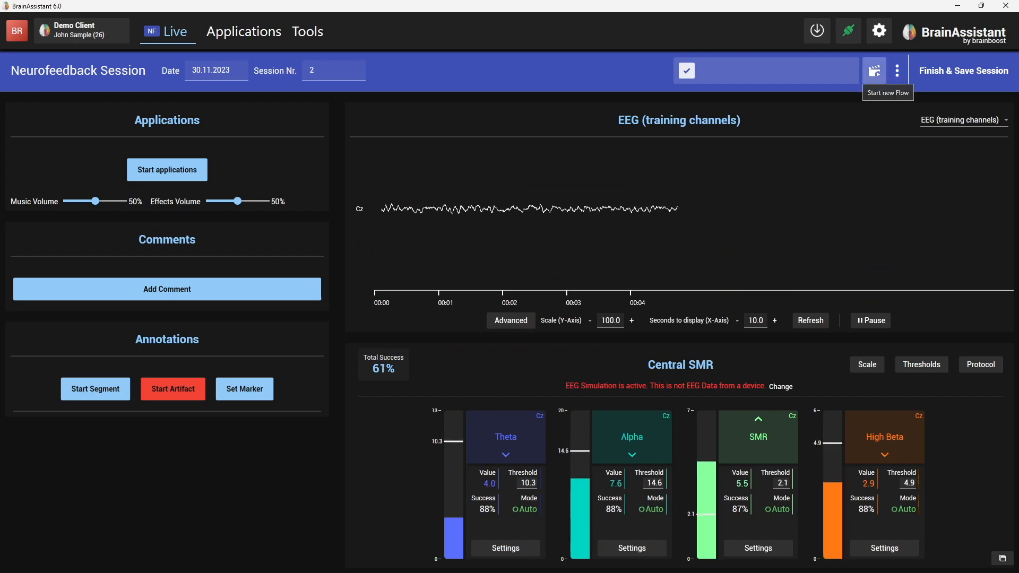
- Create a new flow and set the type of its first element to NApp
left_click(874, 71)
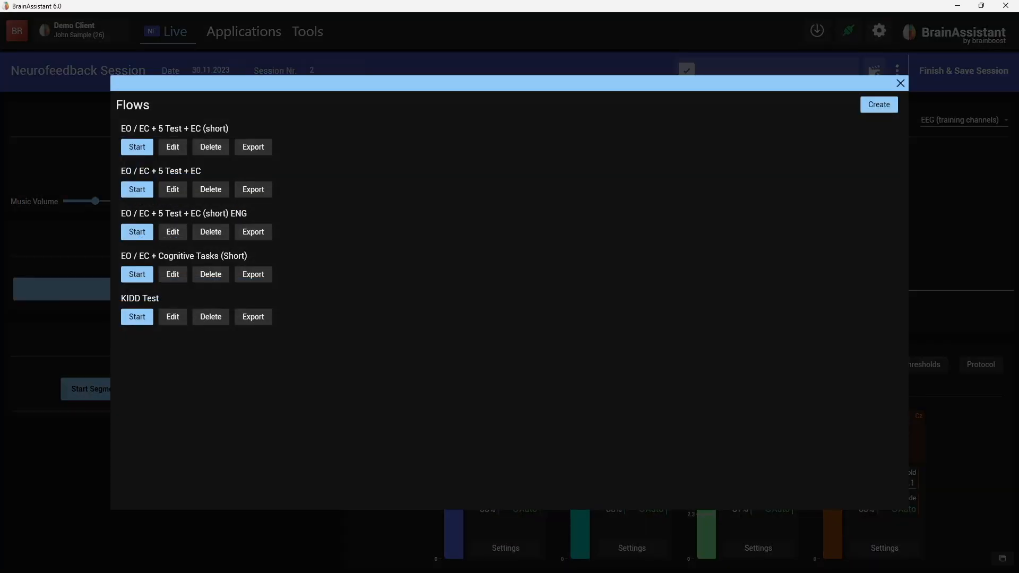
left_click(900, 83)
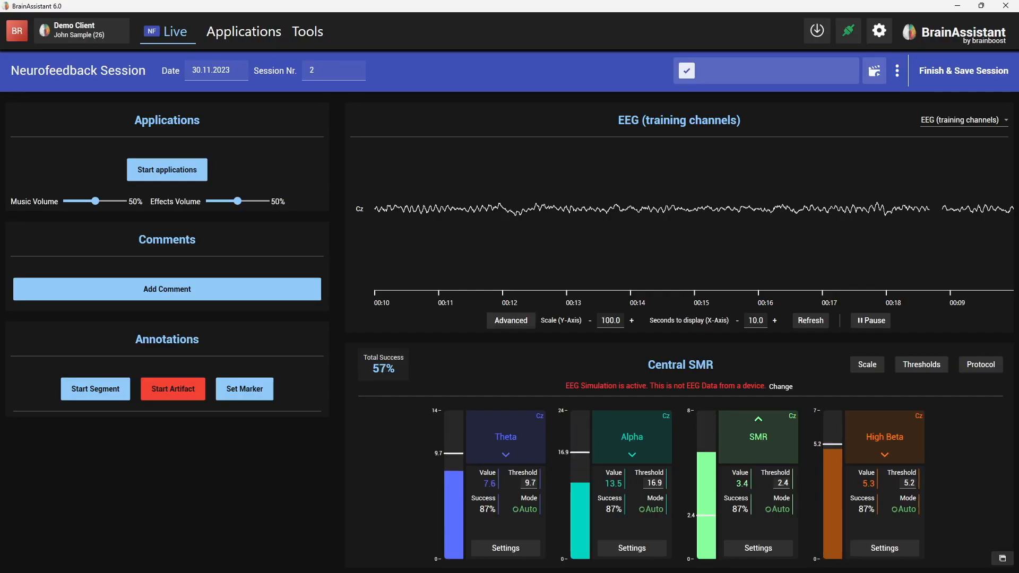
left_click(874, 69)
left_click(878, 105)
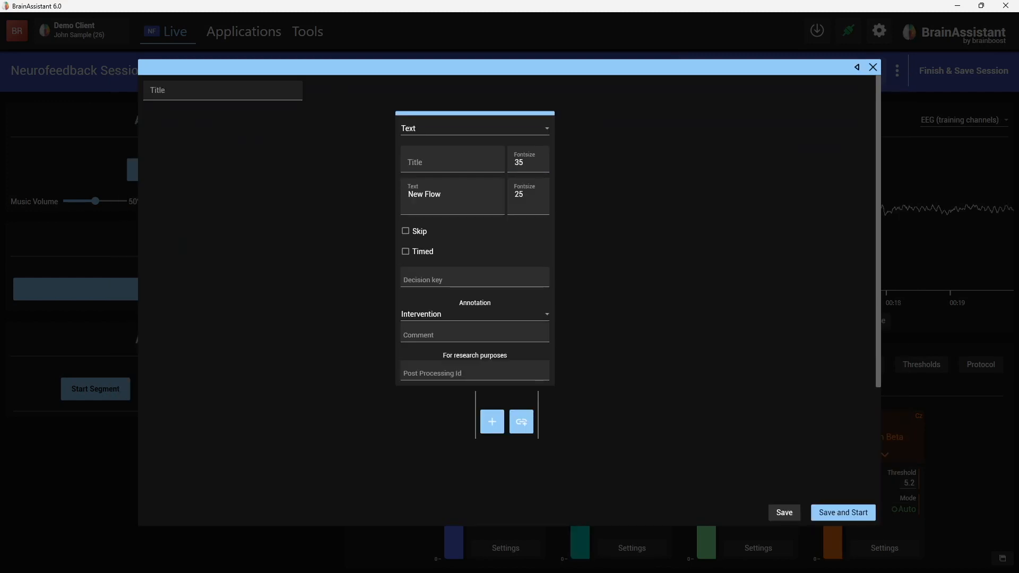
left_click(474, 128)
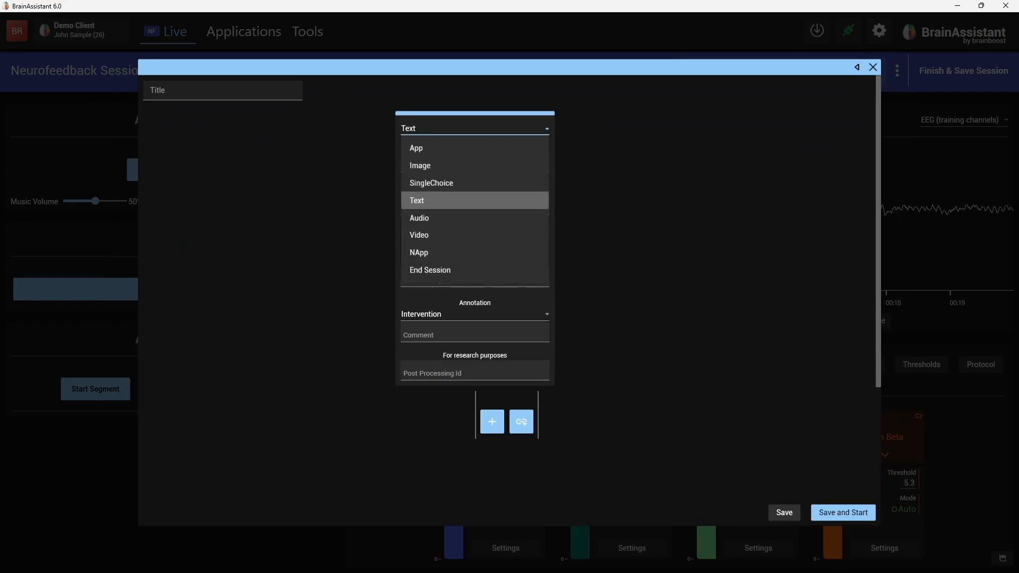
left_click(420, 252)
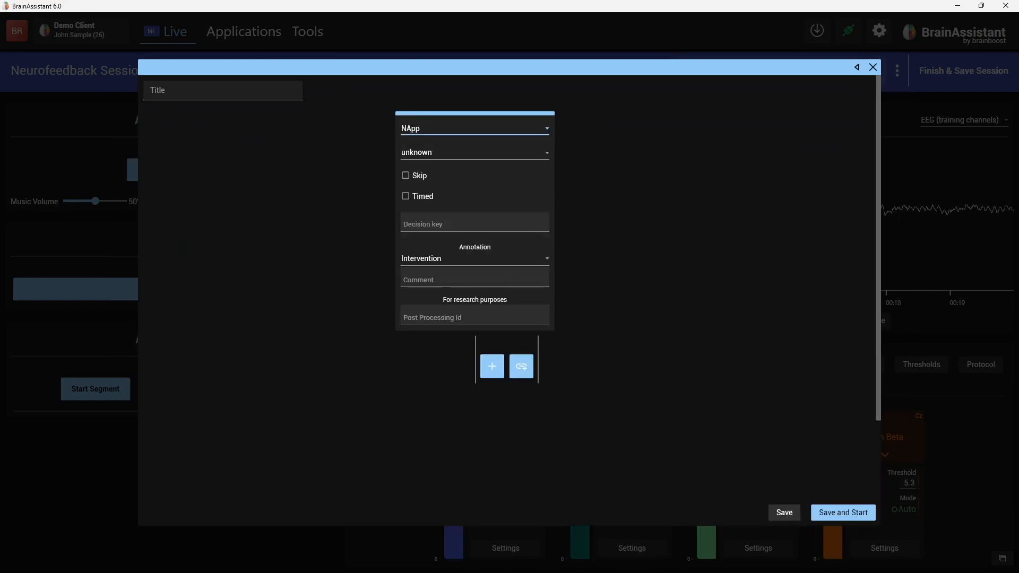
- Examine the selectable NApps and the element types for the new flow's first element, keeping NApp as the type
left_click(475, 152)
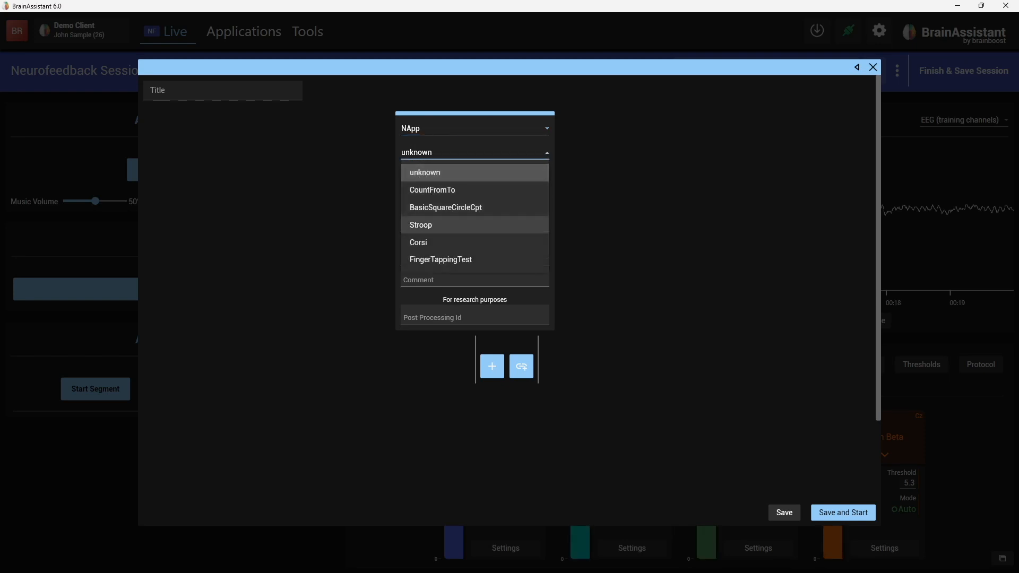
left_click(474, 129)
left_click(474, 128)
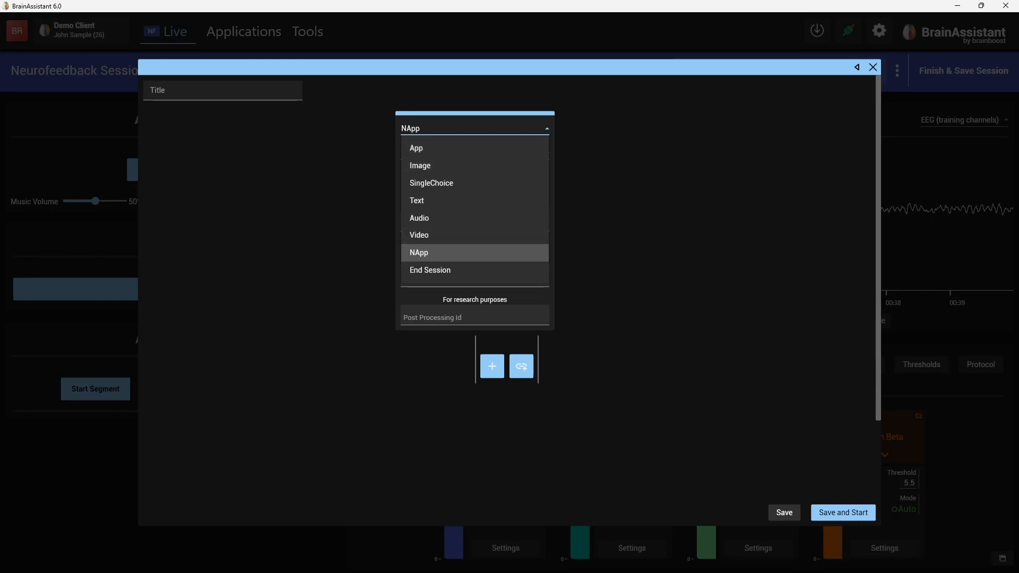
left_click(475, 252)
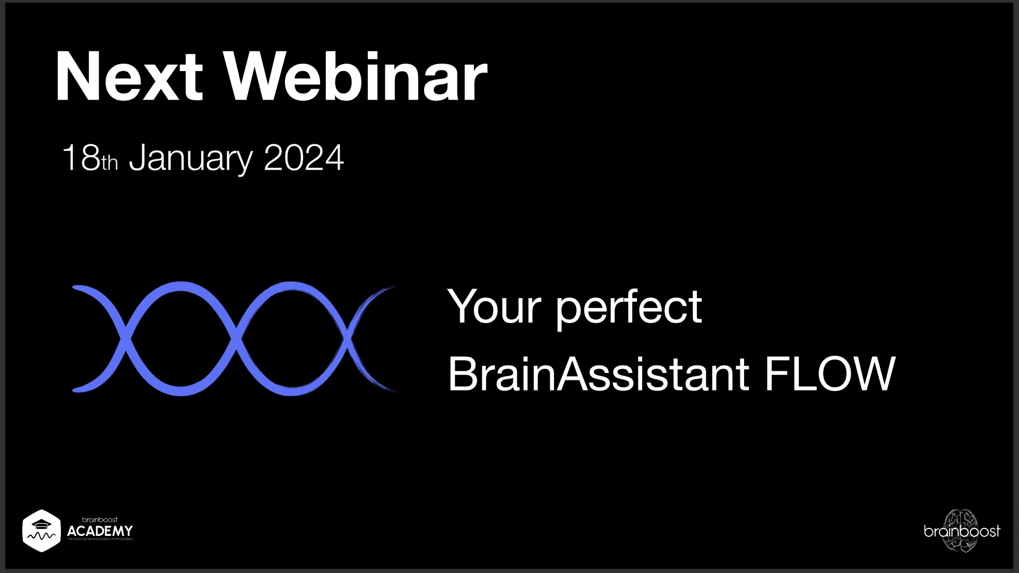
key("Right")
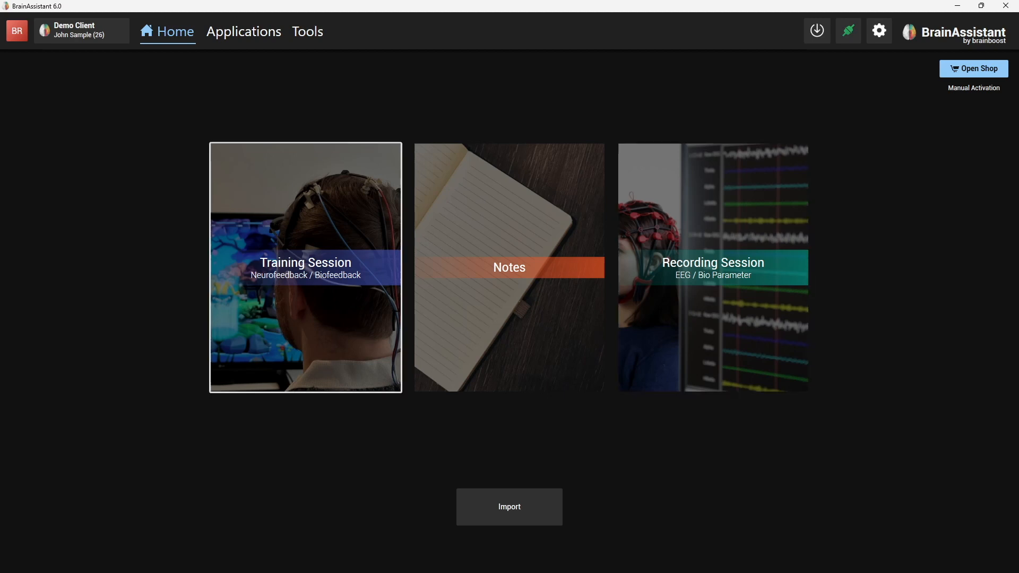
- Start a neurofeedback training session with the Central SMR protocol and switch the live chart to Amplitudes
left_click(306, 268)
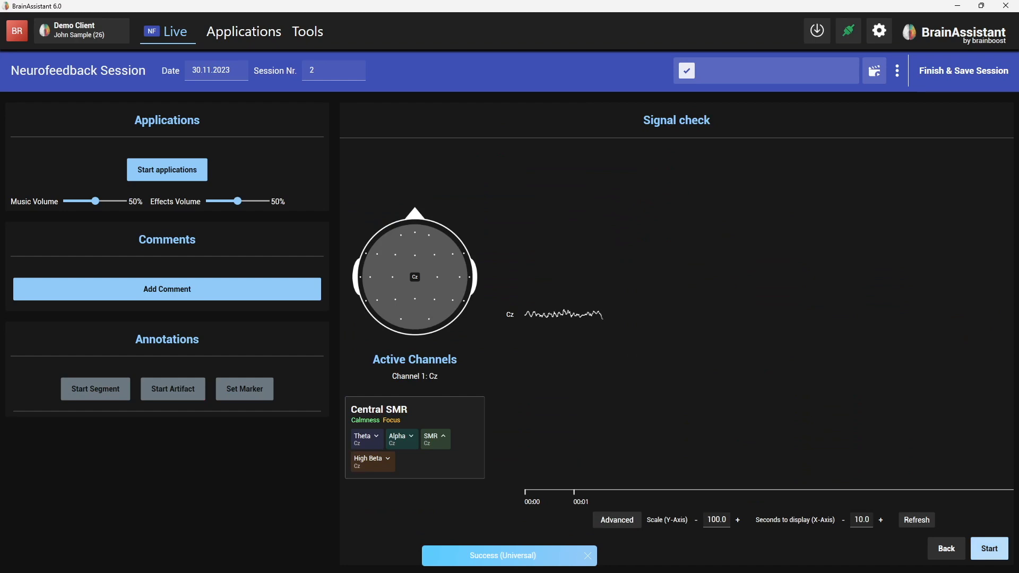
left_click(990, 549)
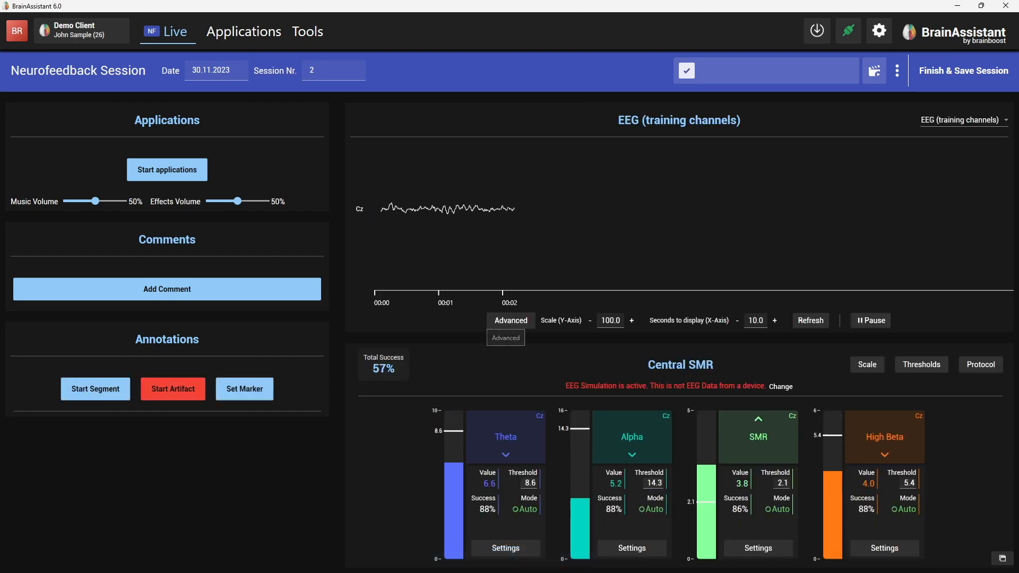
left_click(963, 120)
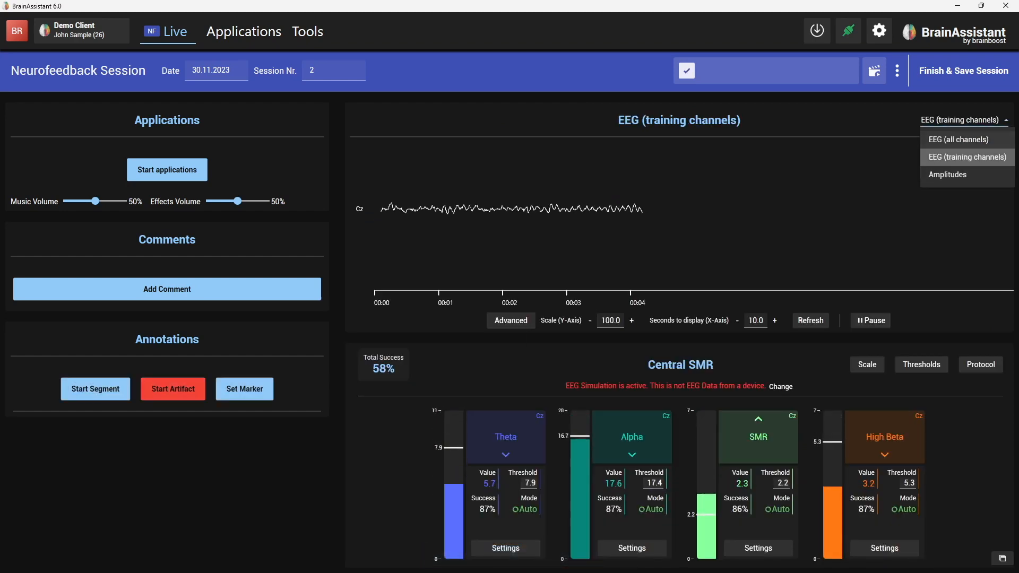
left_click(950, 175)
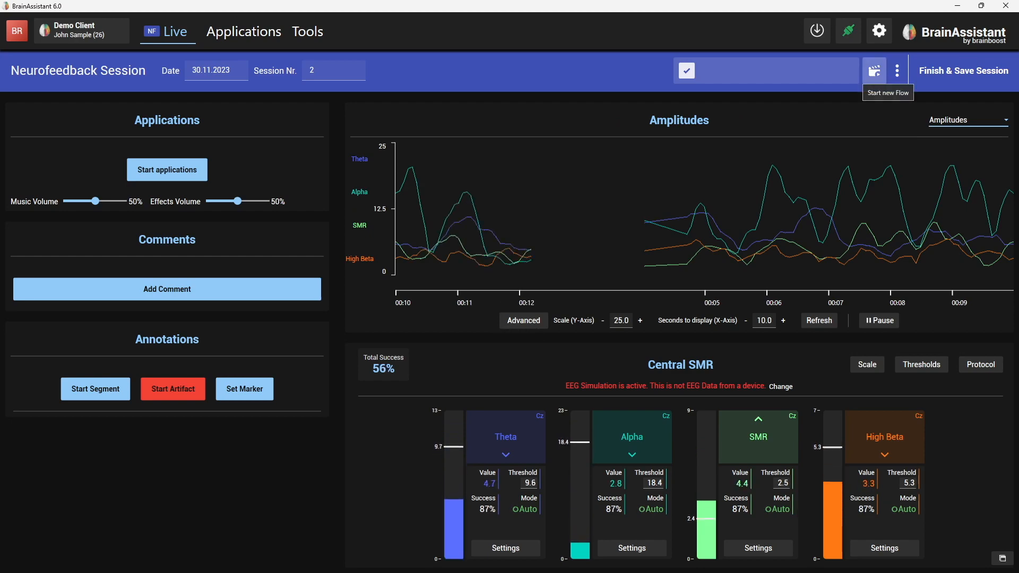
- Look through the list of flows available for the neurofeedback session
left_click(874, 71)
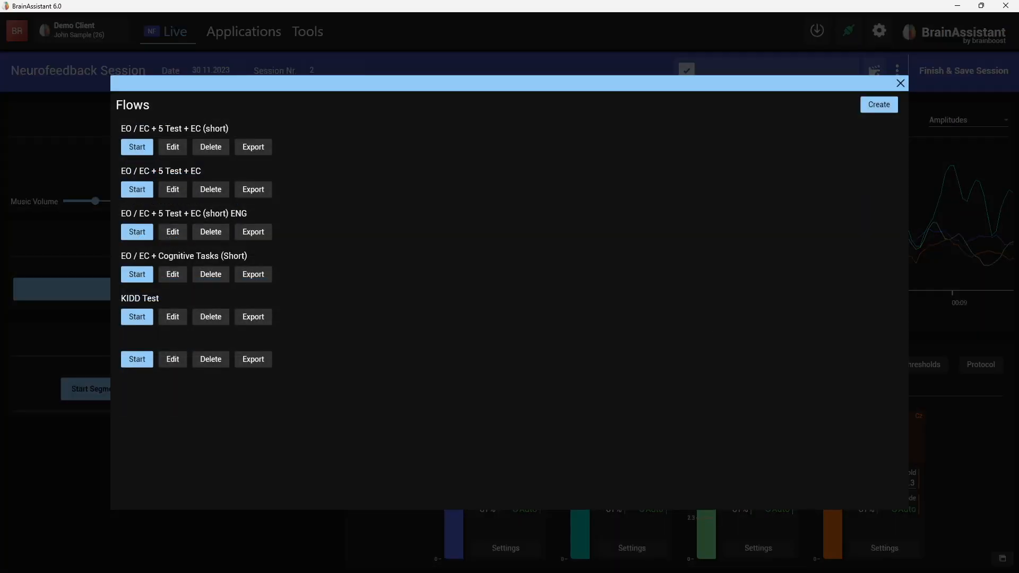
left_click(901, 83)
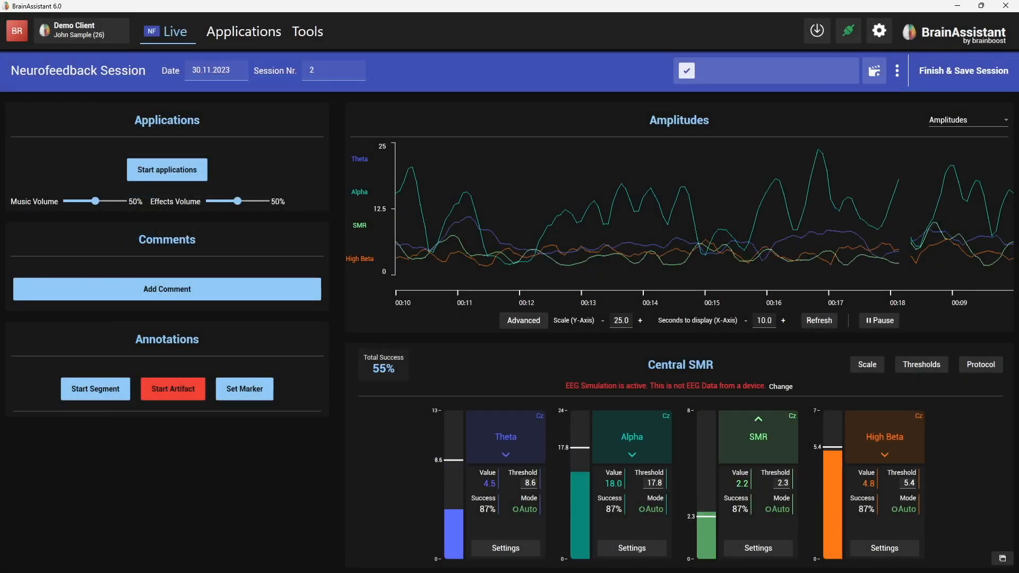
- Open the demo client's EEG recording session dated 30.11.2023 and generate the PDF preview of its report
left_click(81, 31)
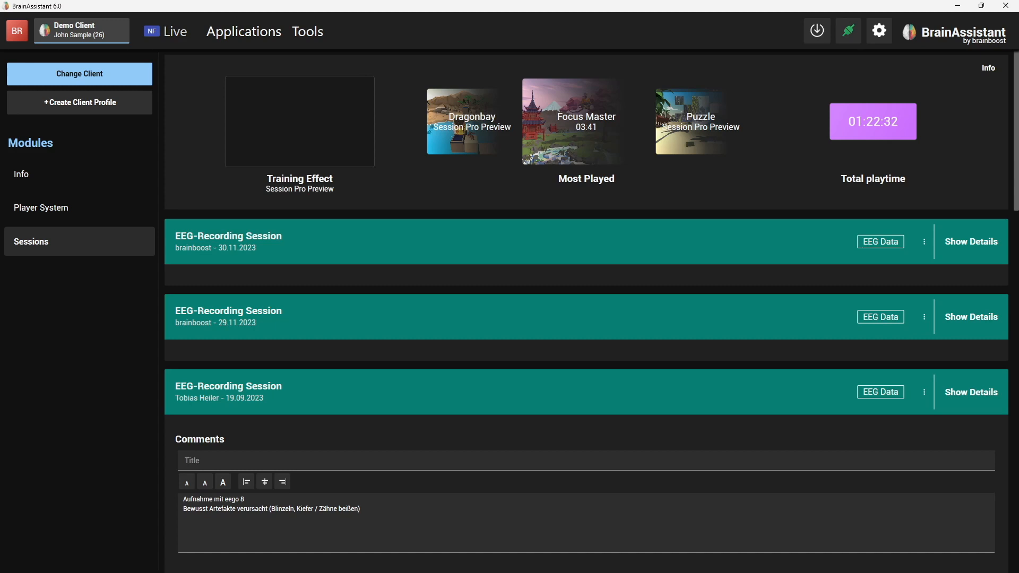
left_click(971, 242)
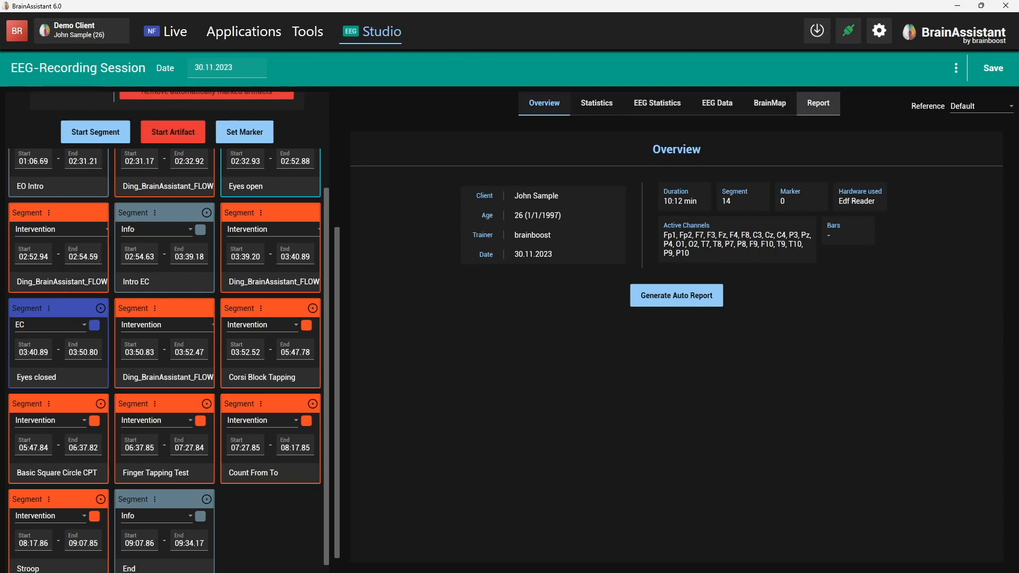
left_click(818, 103)
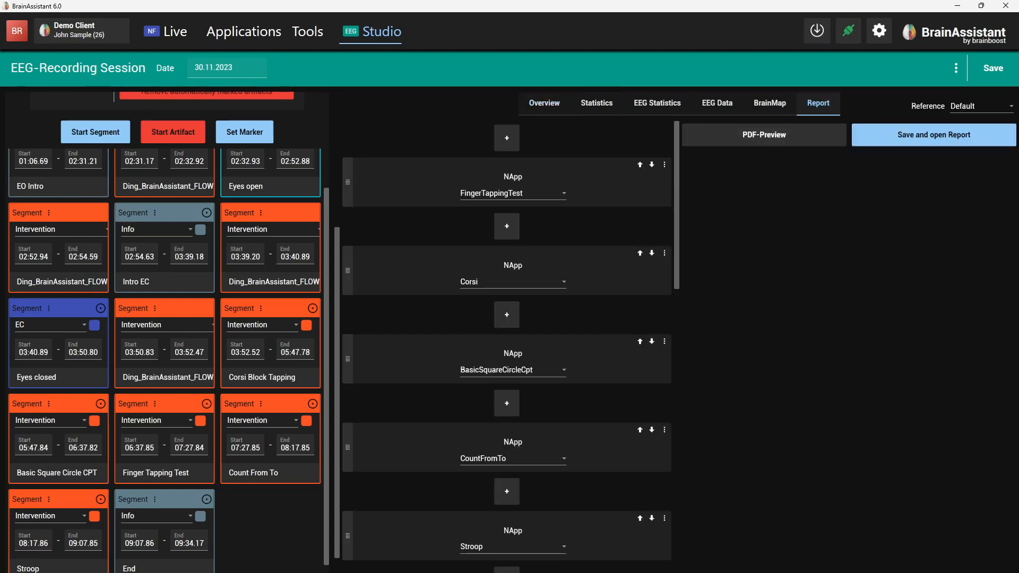
left_click(764, 134)
- Examine the Finger Tapping, Corsi Block Tapping and Basic Square Circle CPT descriptions, Z-scores and result tables in the report preview
scroll(844, 361, "down", 2)
scroll(844, 361, "down", 4)
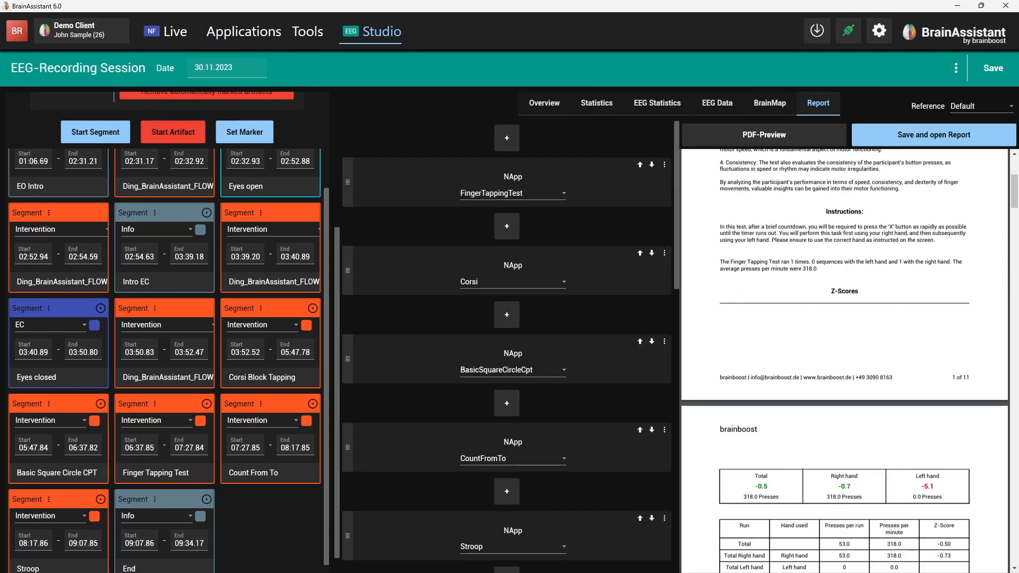
scroll(843, 361, "down", 12)
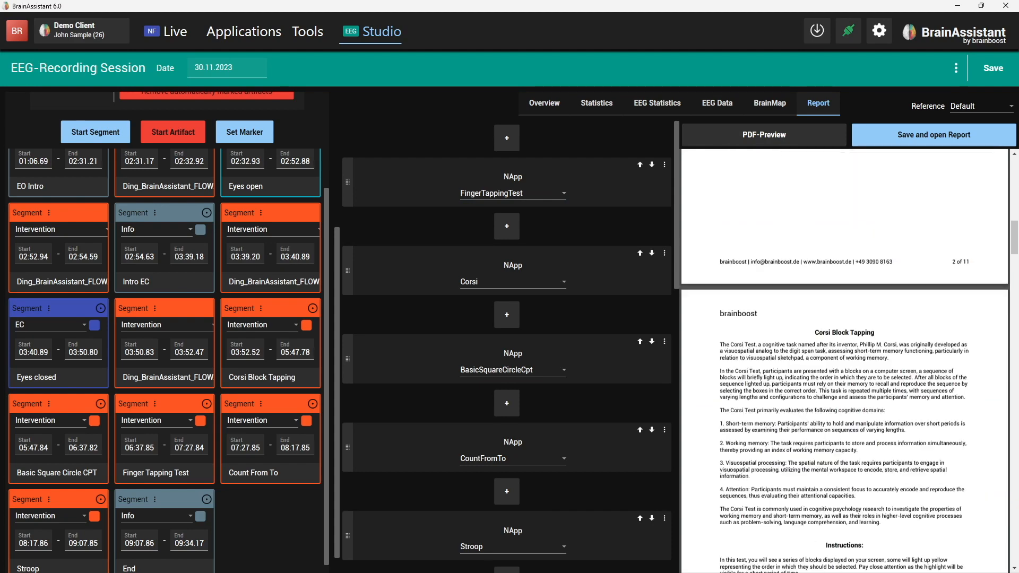
scroll(844, 361, "down", 4)
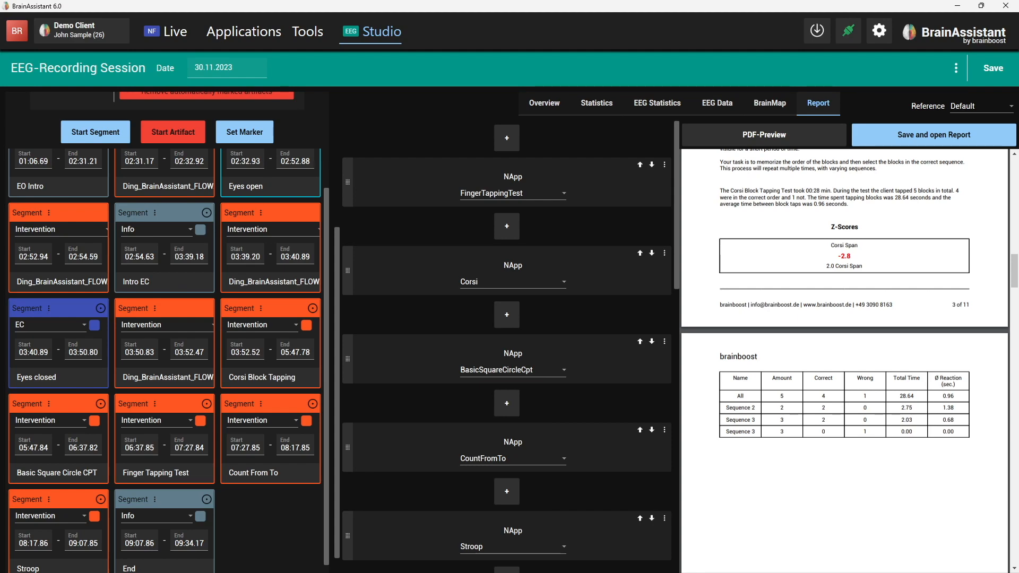
scroll(844, 361, "down", 10)
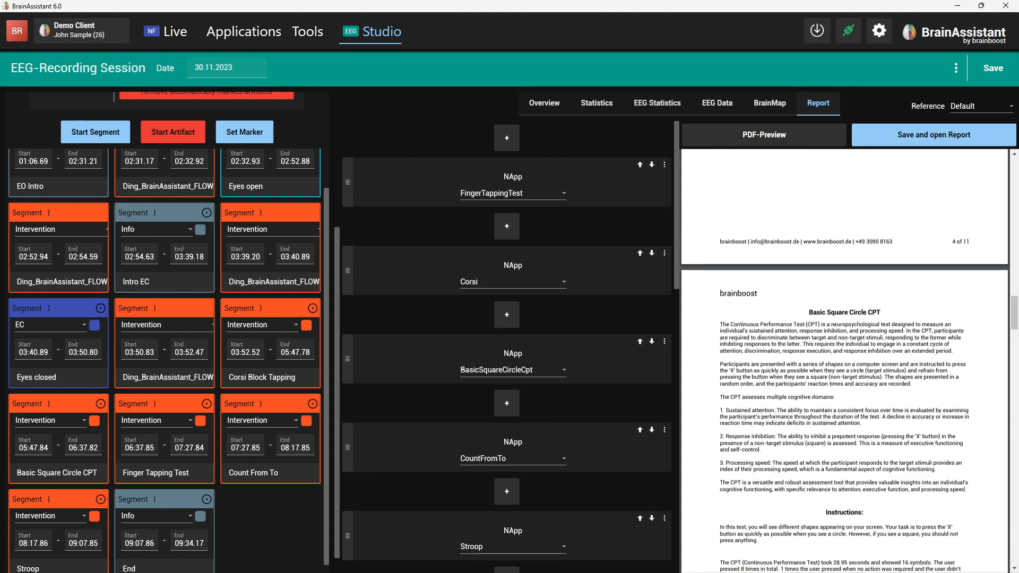
scroll(844, 360, "down", 1)
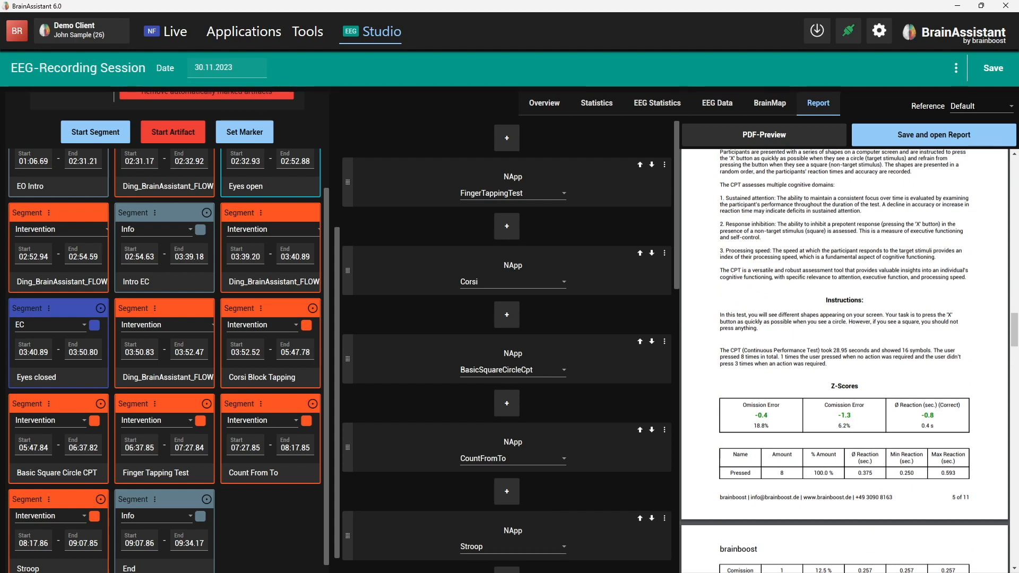
left_click(195, 67)
scroll(843, 361, "down", 1)
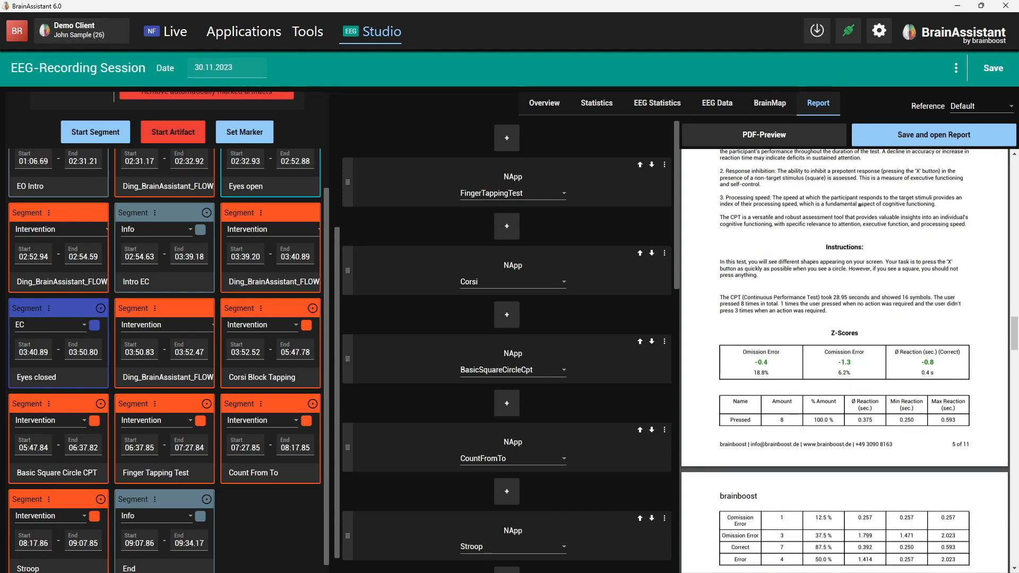